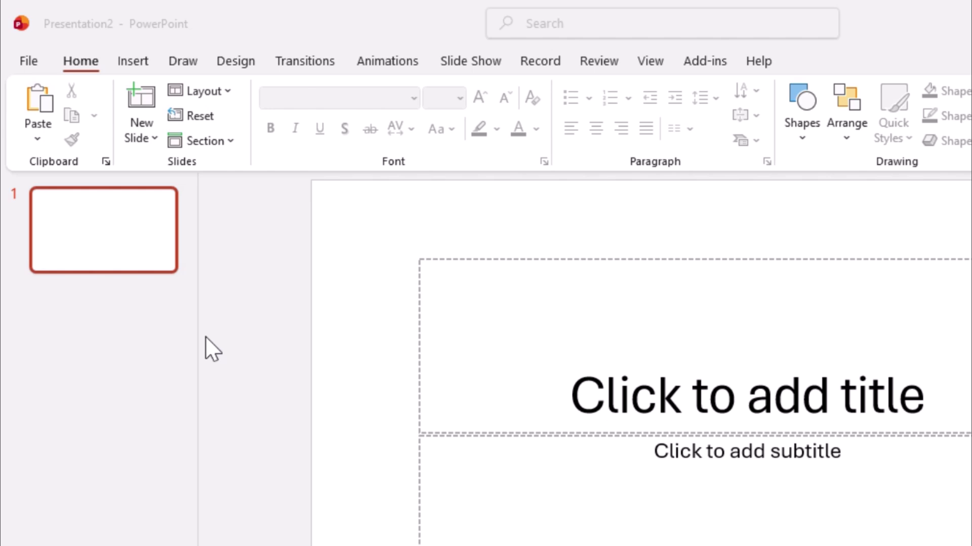
click(154, 136)
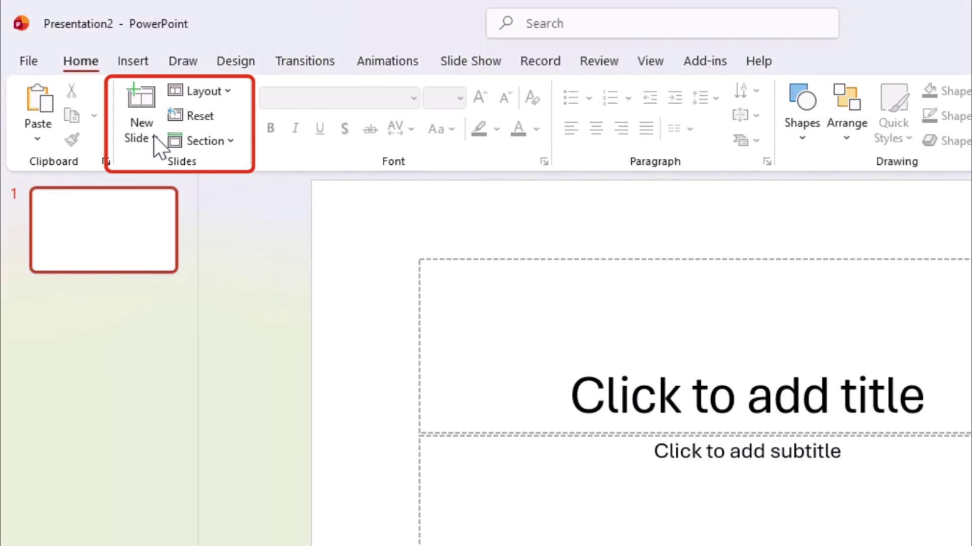
click(155, 138)
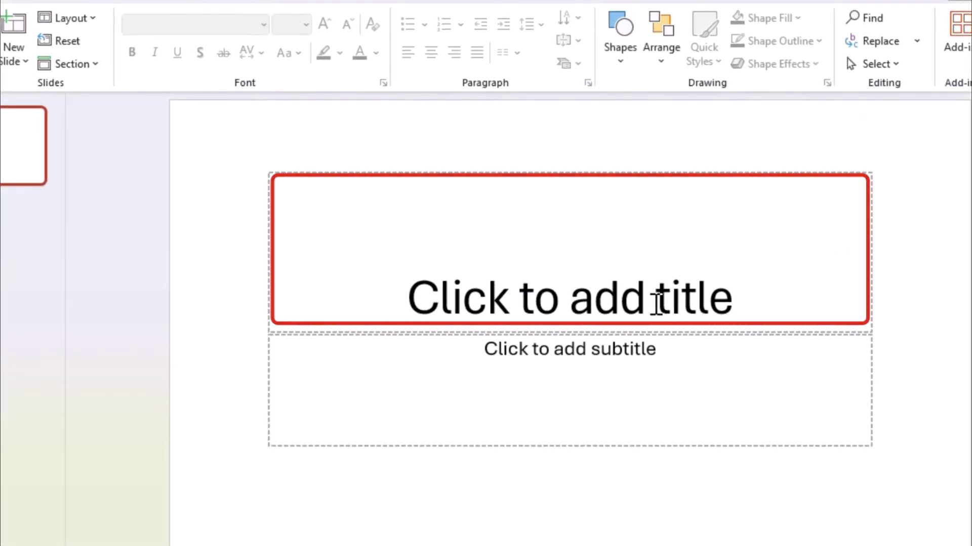
Enter "MUONEKANO WA MS WORD" as the title of the title slide.
click(728, 299)
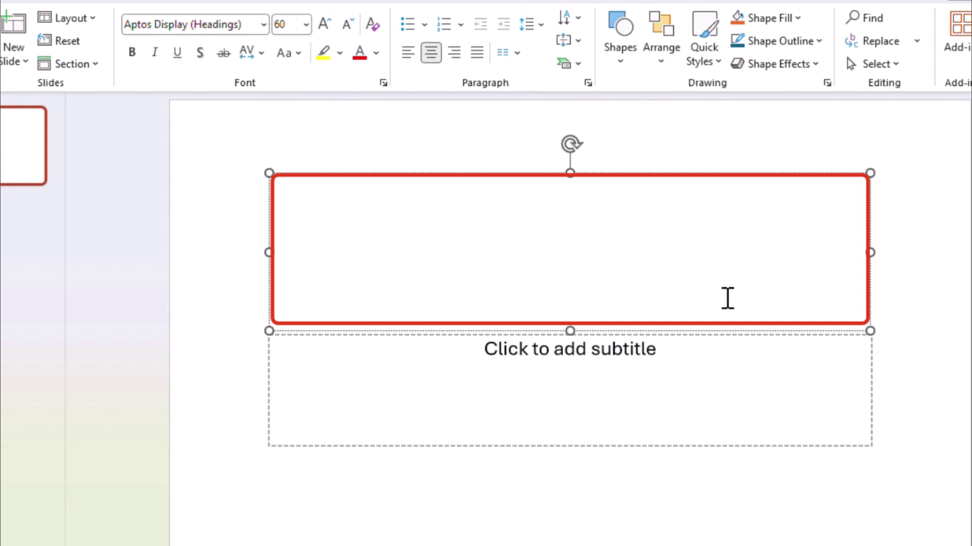
text(MUONEKANO)
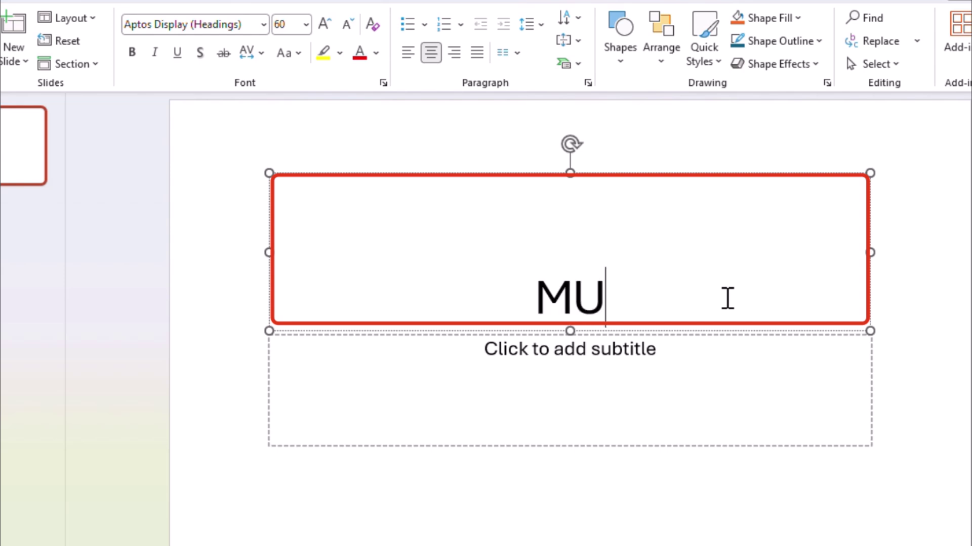
key(BackSpace)
text(O WA MS WO)
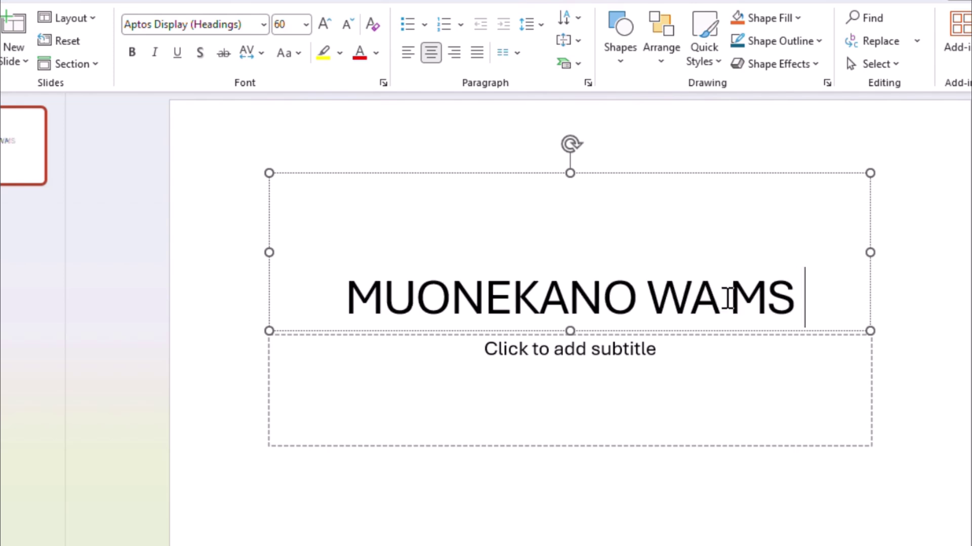
text(RD)
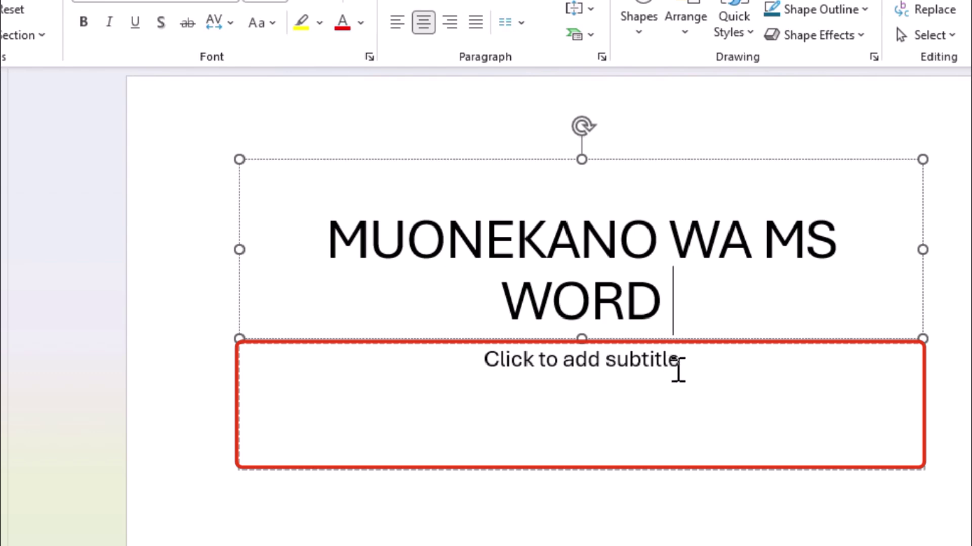
Enter "Kujua Tabs, Ribbons na Maeneo Muhimu ya kazi" as the subtitle of the title slide and deselect the placeholder.
click(678, 369)
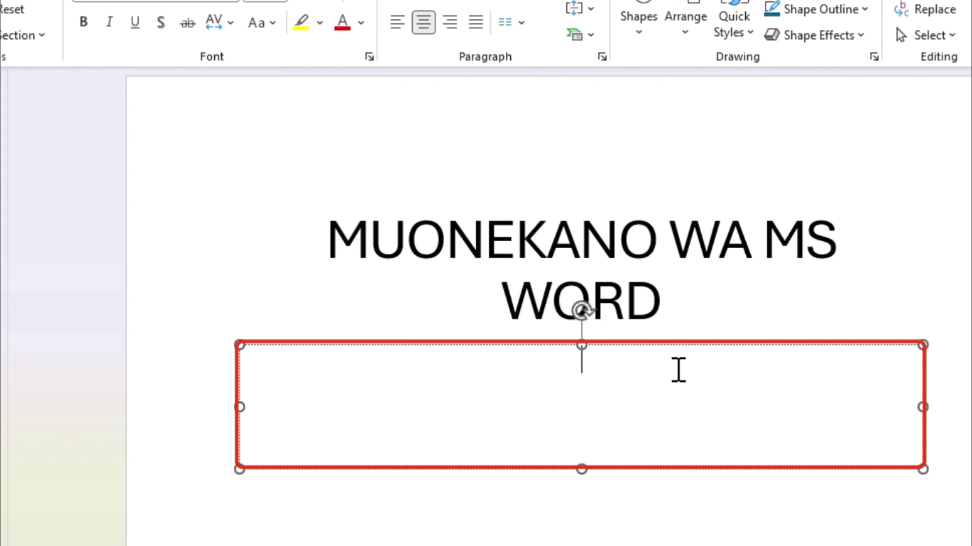
text(KUJU)
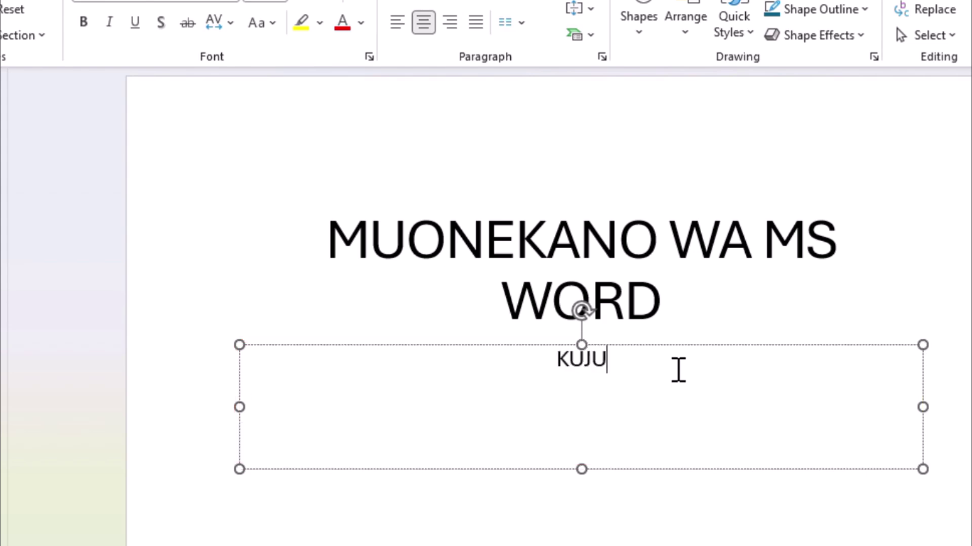
key(BackSpace)
key(BackSpace)
key(BackSpace)
text(ujua Tabs, Ribbons na Maeneno)
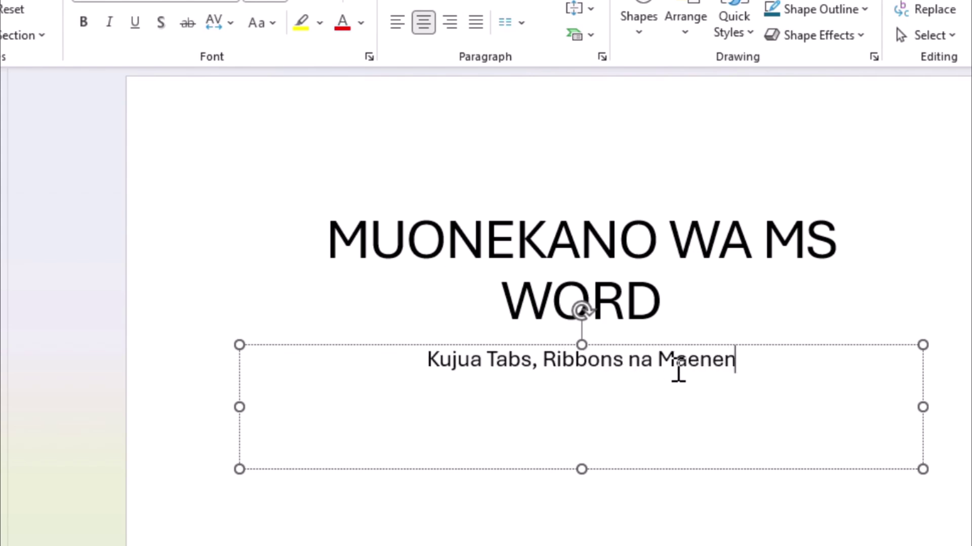
key(BackSpace)
key(BackSpace)
key(BackSpace)
key(BackSpace)
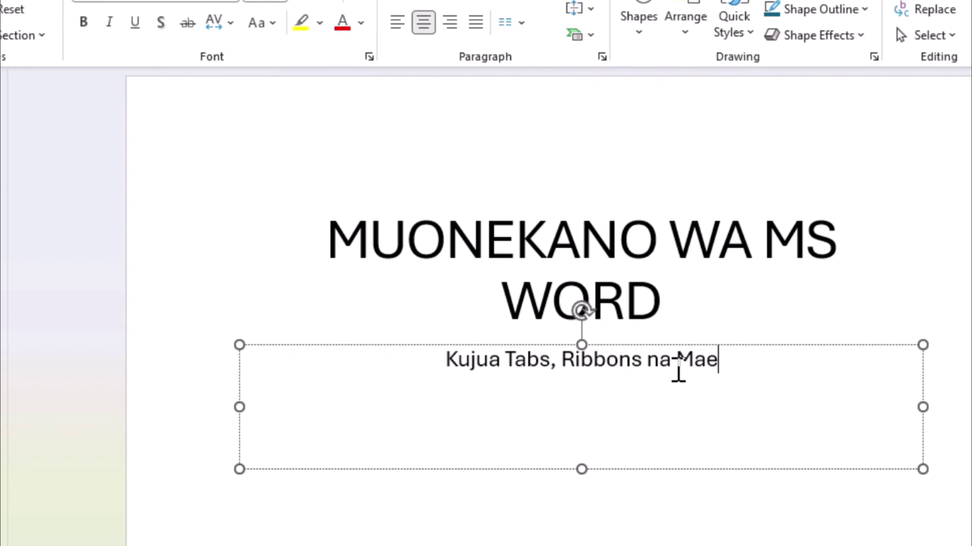
text(neo Muhimu)
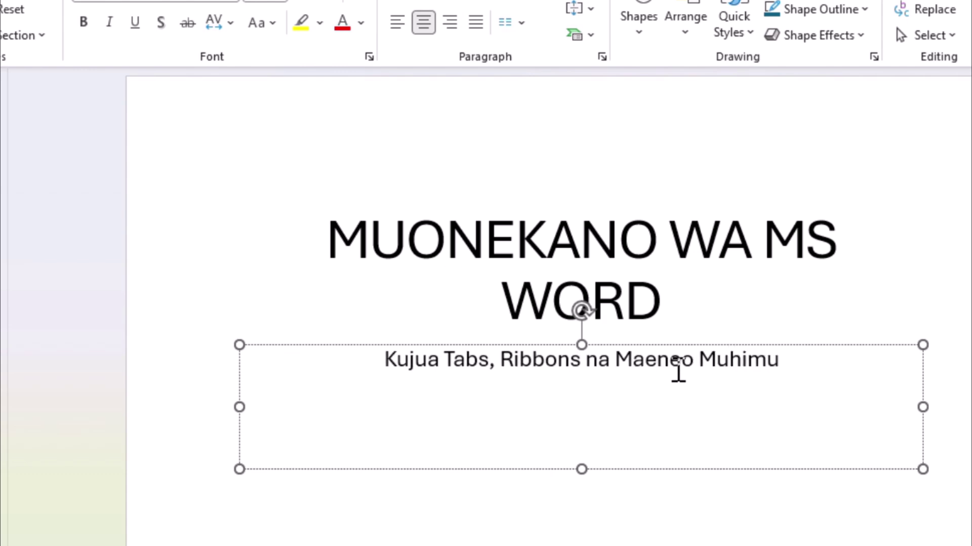
text( ya kazi)
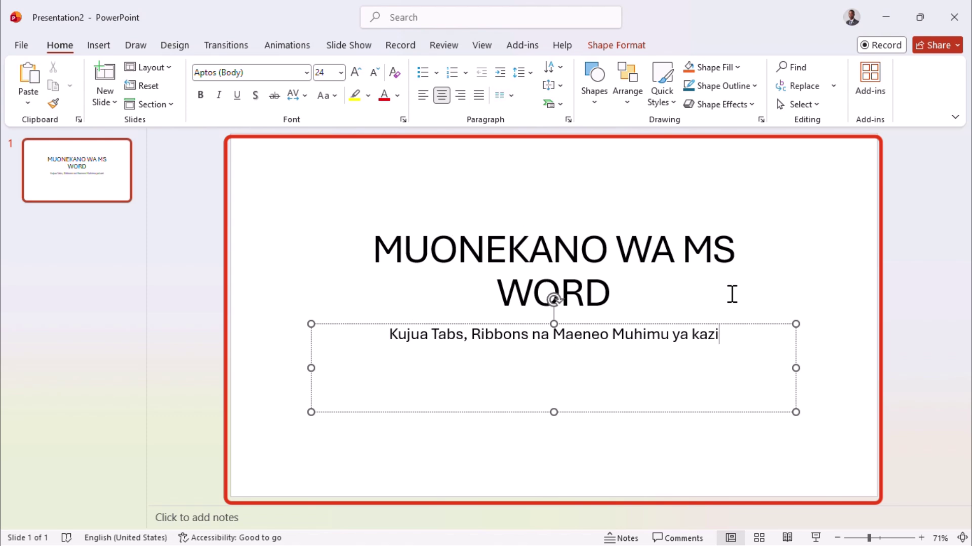
click(945, 334)
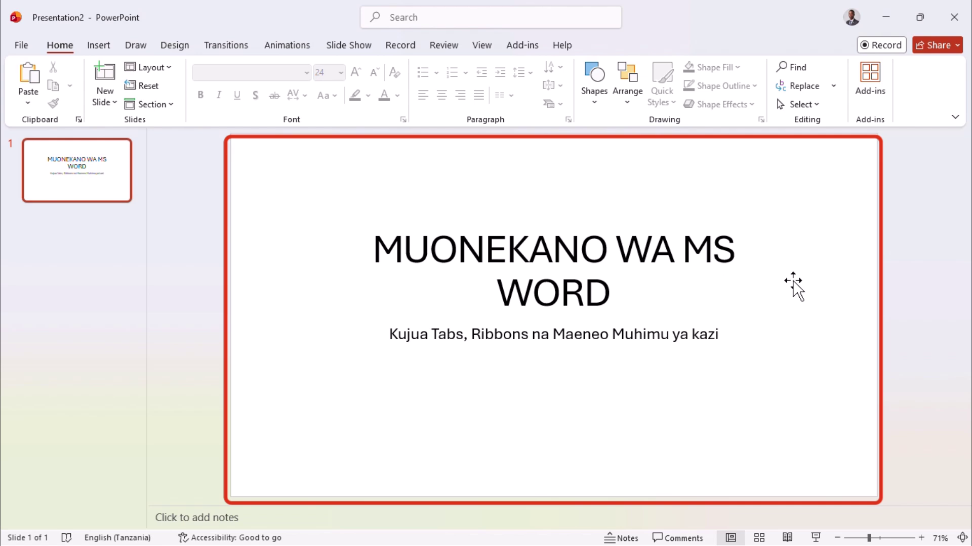
Add a second slide with the Title and Content layout.
click(616, 296)
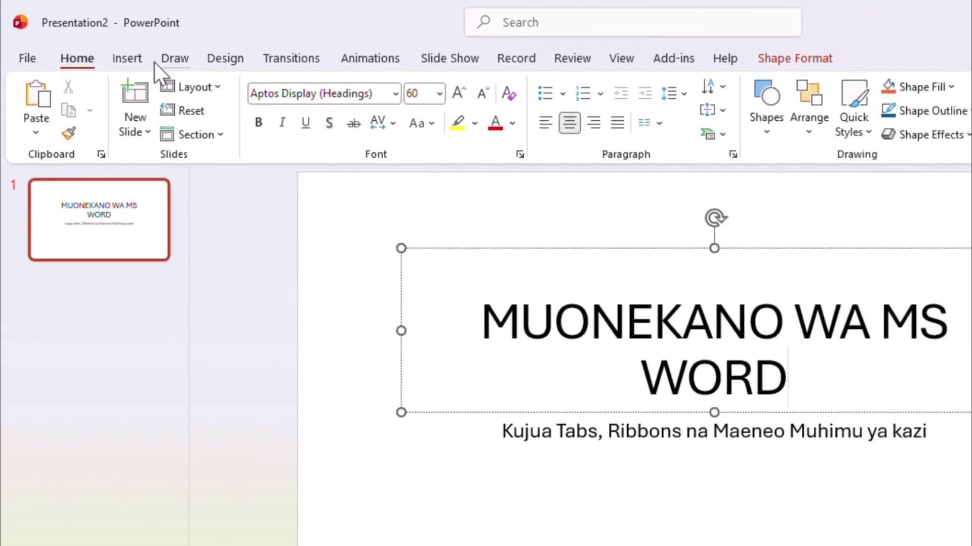
click(146, 126)
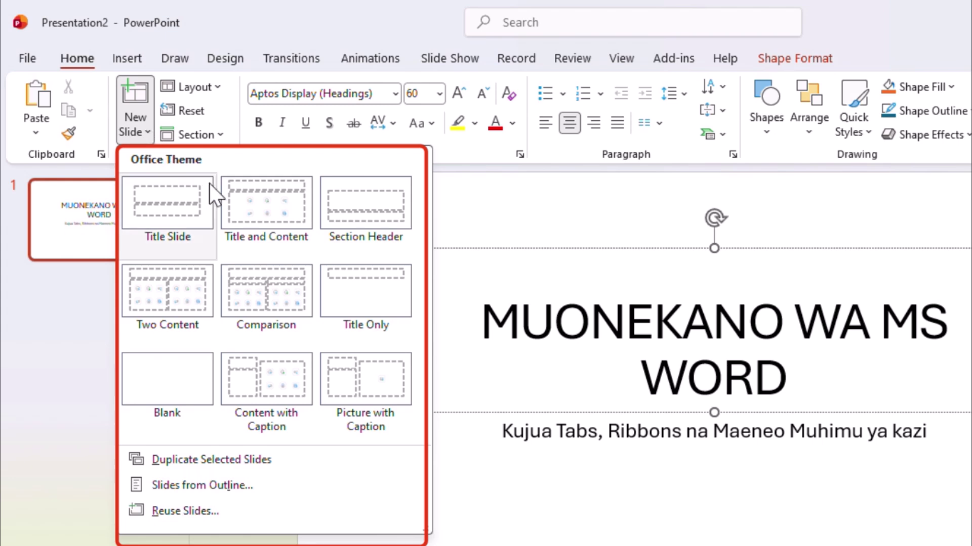
click(265, 213)
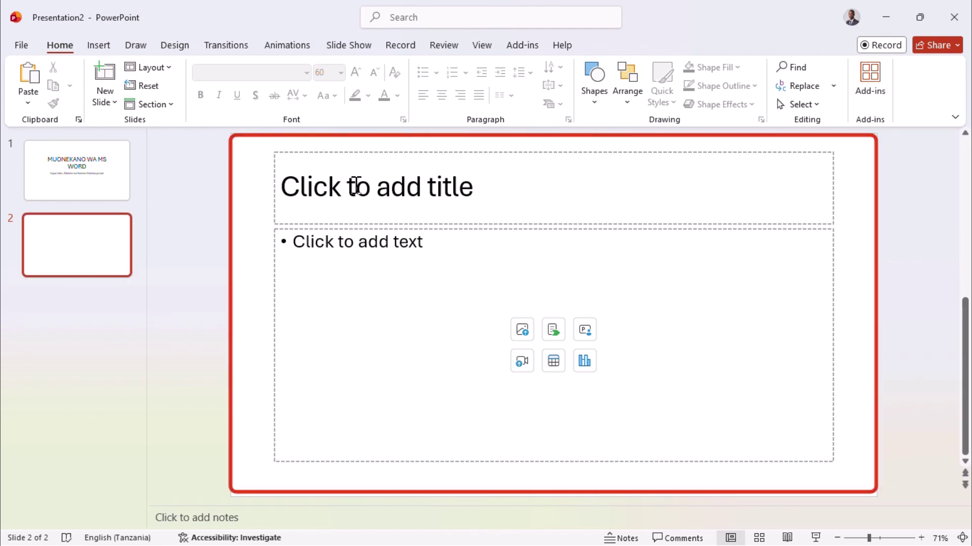
Enter "Maeneo 3 makubwa ya Ms Word" as the title of the second slide.
click(391, 188)
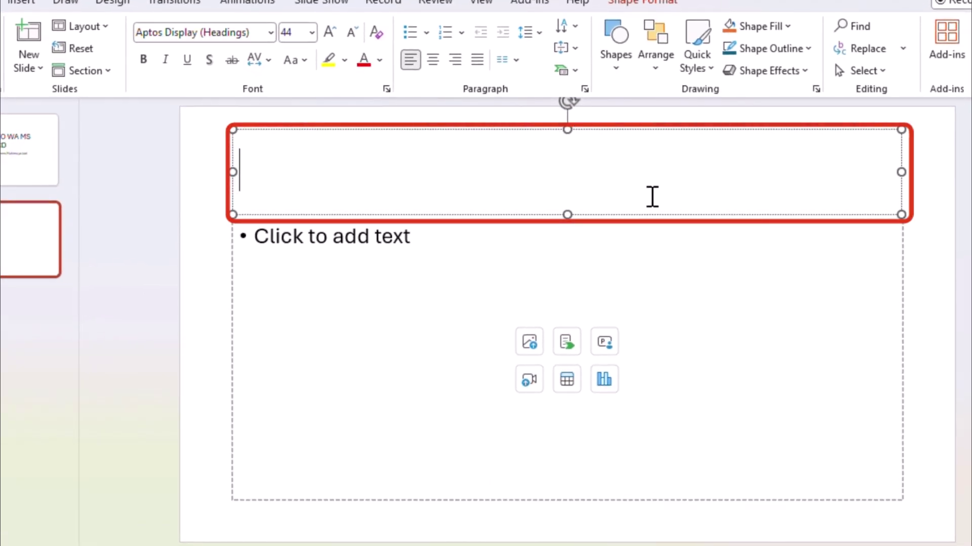
text(Mae)
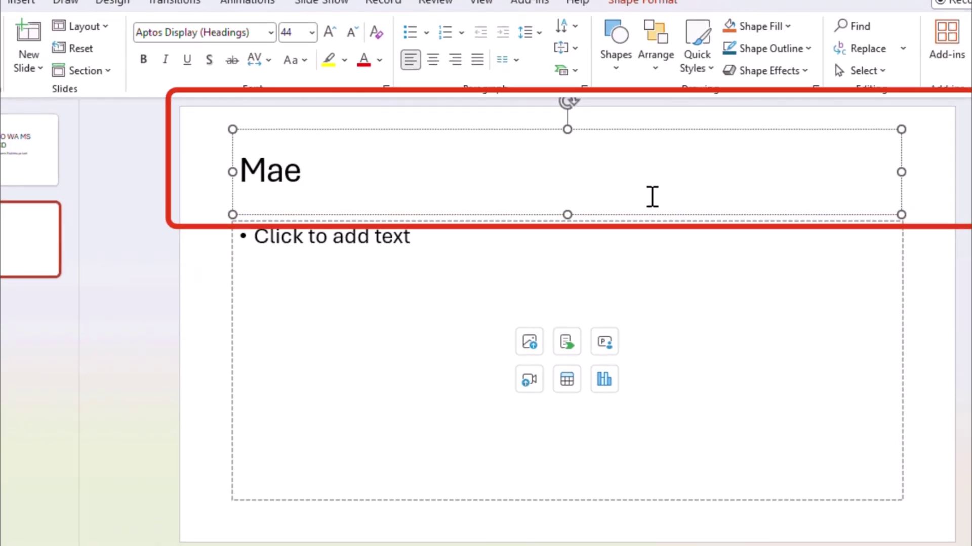
text(neo )
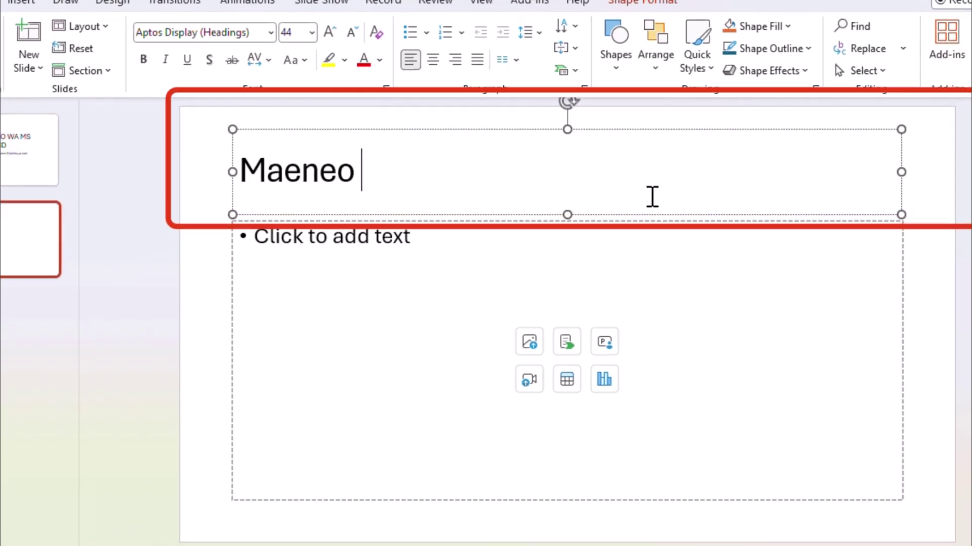
text(3 m)
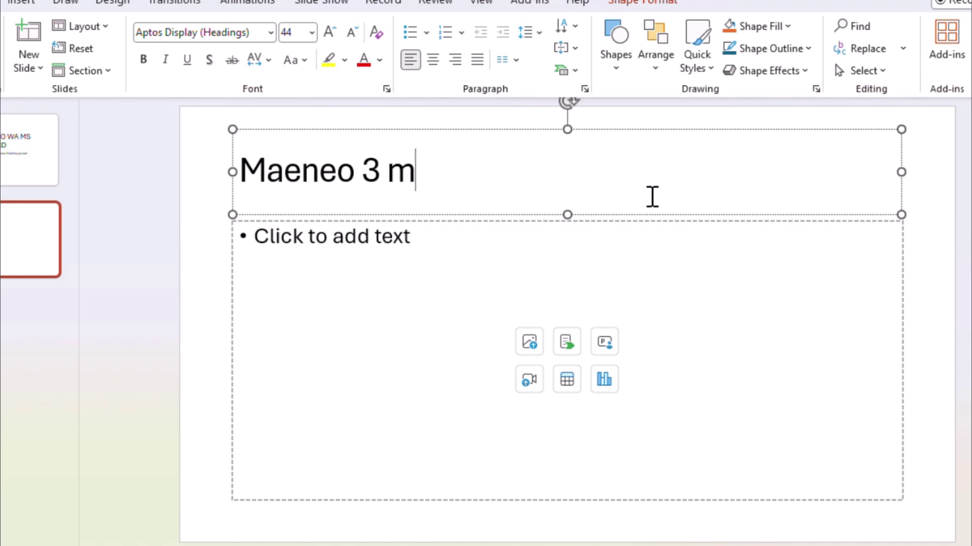
text(akuu)
key(BackSpace)
key(BackSpace)
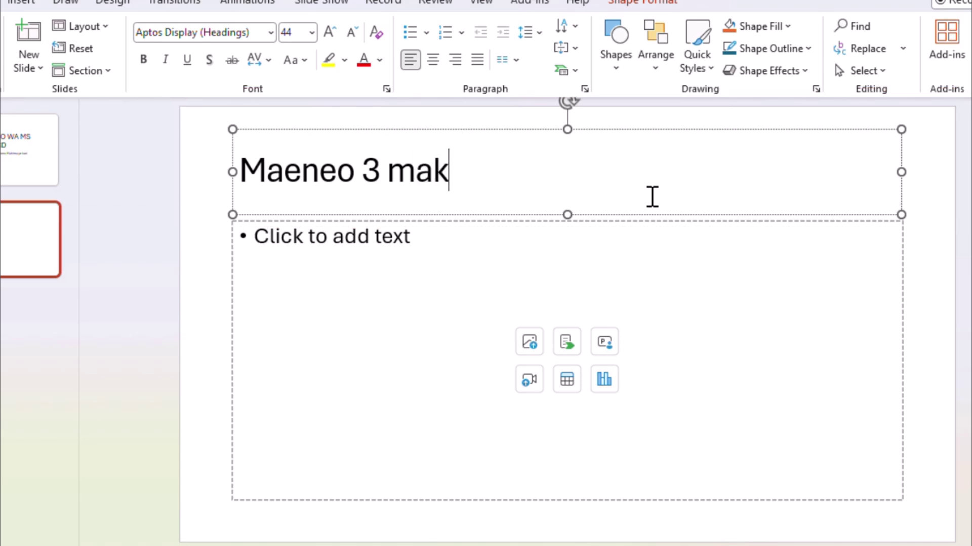
text(ubwa )
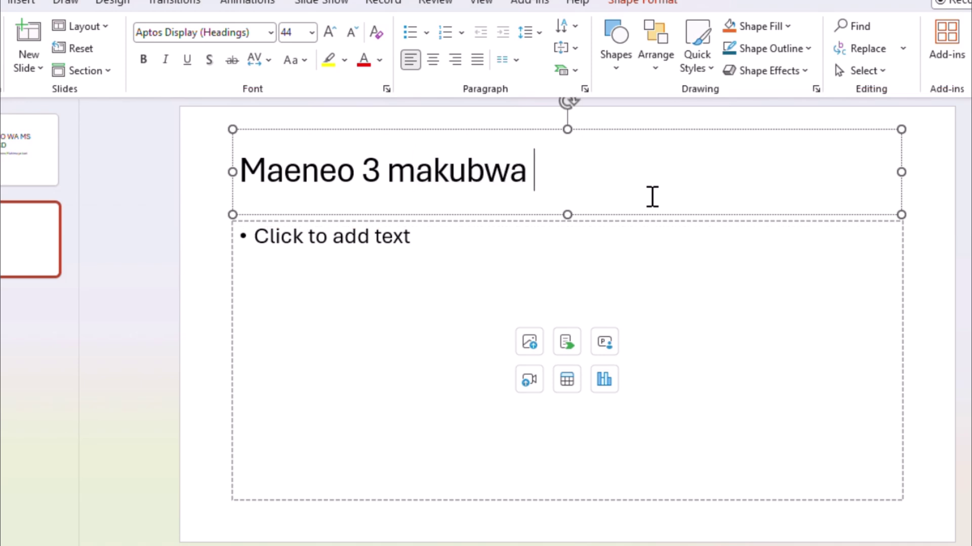
text(ya Ms )
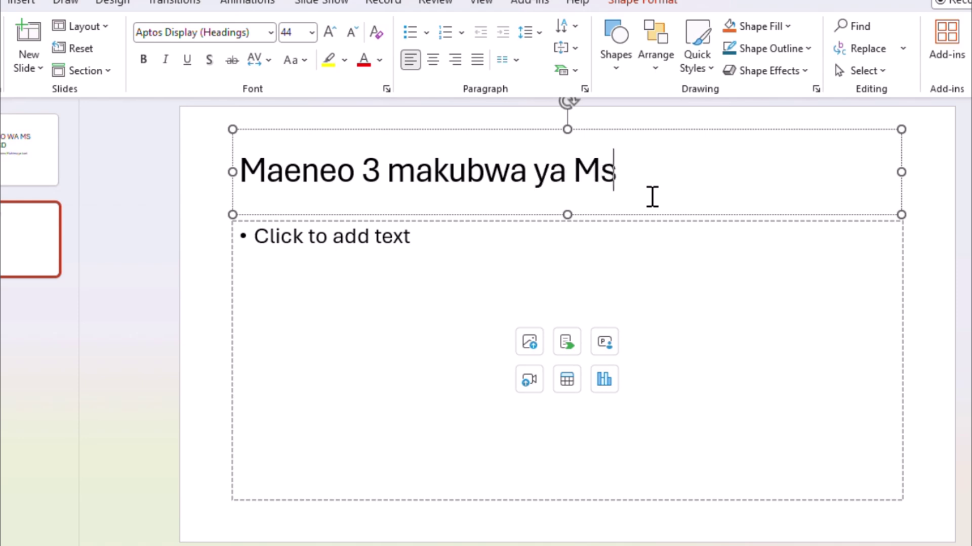
text(Word)
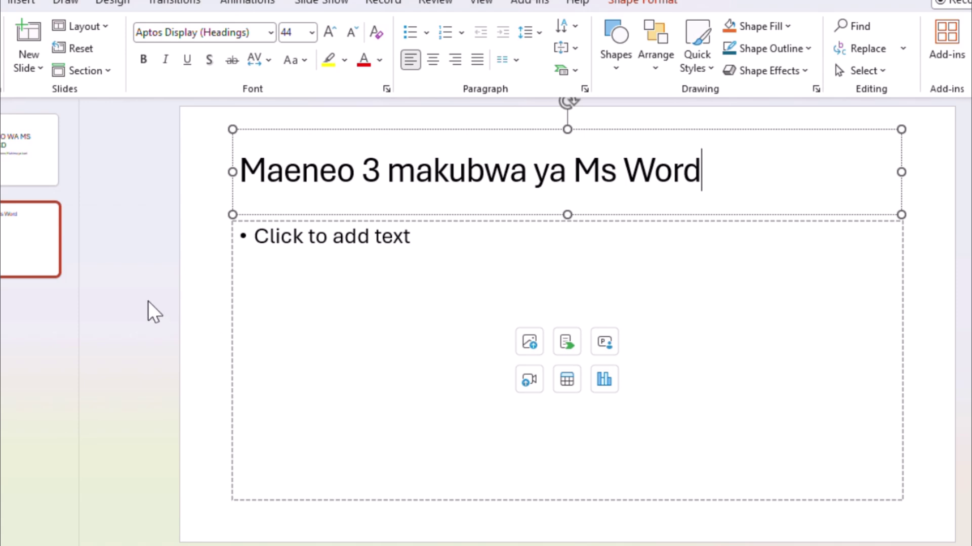
Enter "Quick Access Toolbar: Vifaa vya haraka(save, undo)" as the first bullet in the second slide's content placeholder.
click(393, 234)
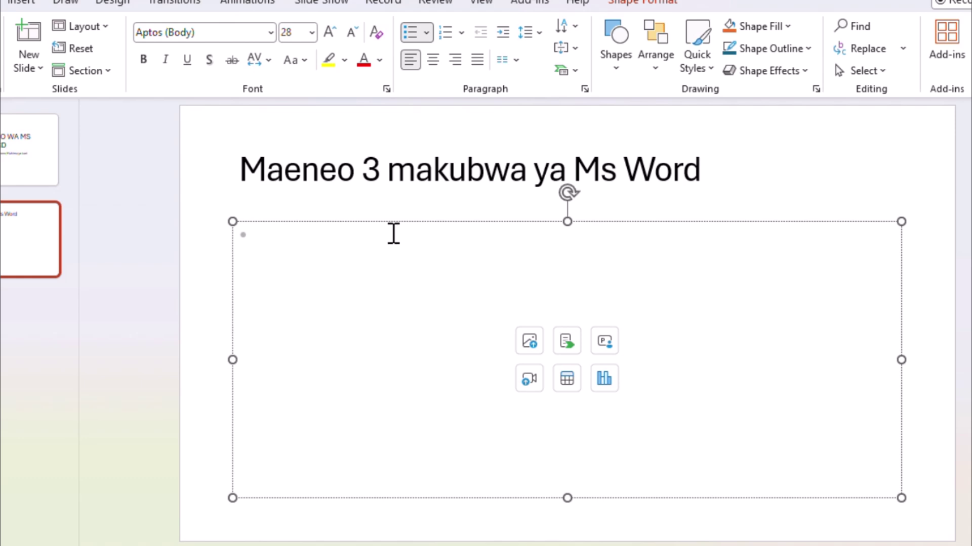
text(Qui)
key(BackSpace)
text(uick Access)
key(BackSpace)
key(BackSpace)
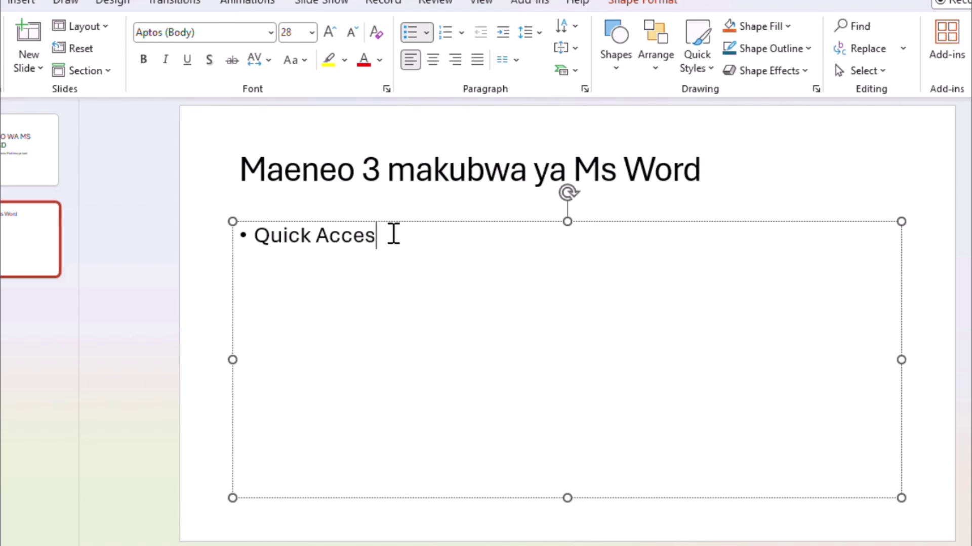
text(ss Toolbar)
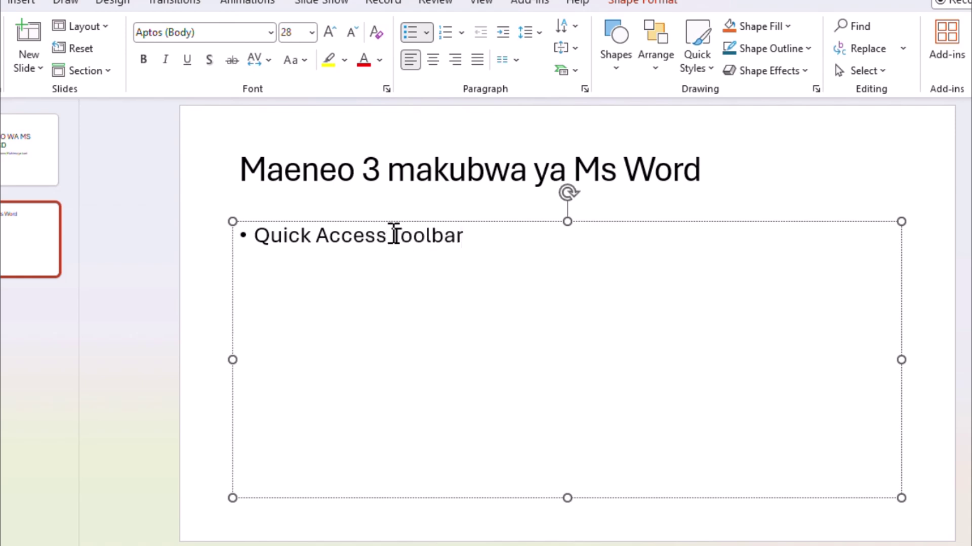
text(: Vifaa vya haraka(save, undo))
Add the bullets "The ribbon: sehemu ya amri zote(Tabs na Groups)" and "Work Area(the page): karatasi nyeupe ya kuandikia" below the first one.
key(Return)
text(The ribbon: sehemu ya)
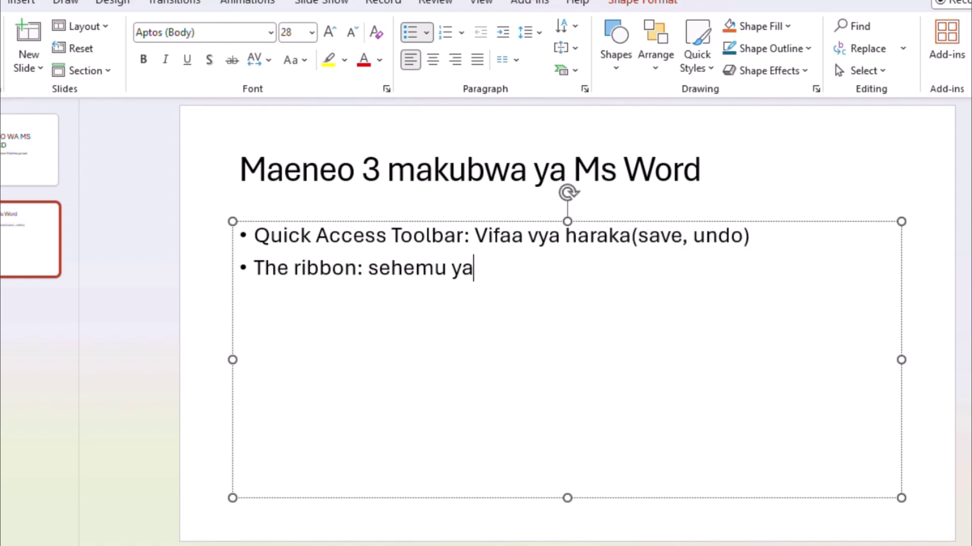
text( amri zote(Tabs na Groups))
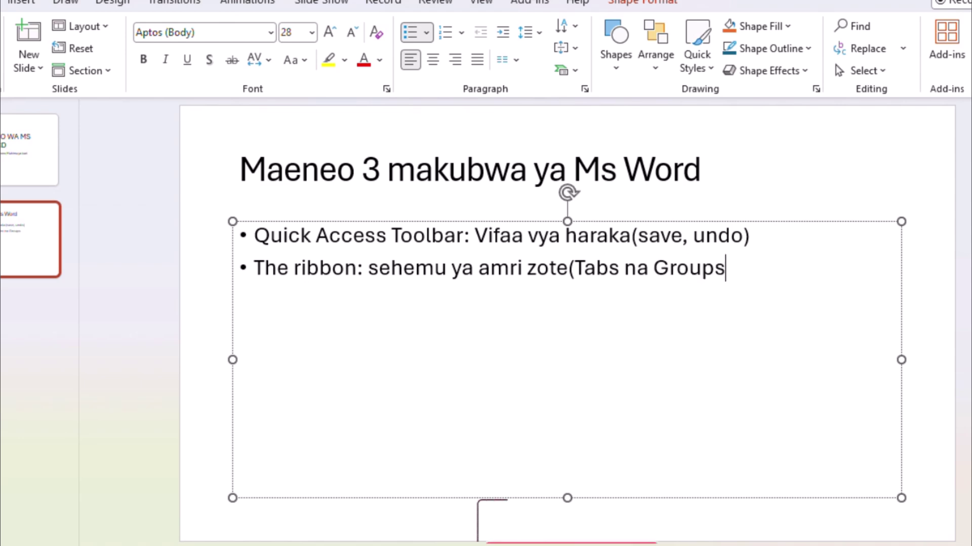
key(Return)
text(Work Area)
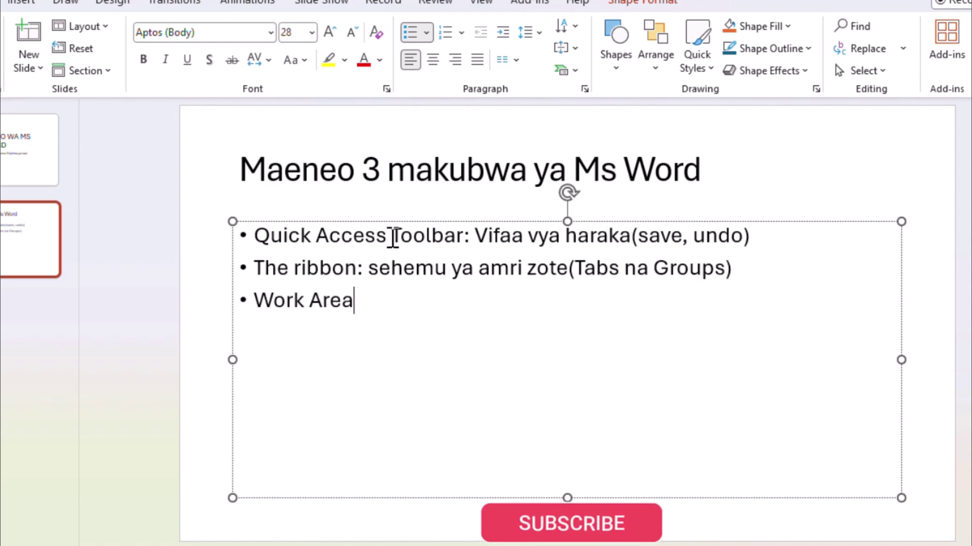
text((the page): karatasi nyeupe ya kuandikia)
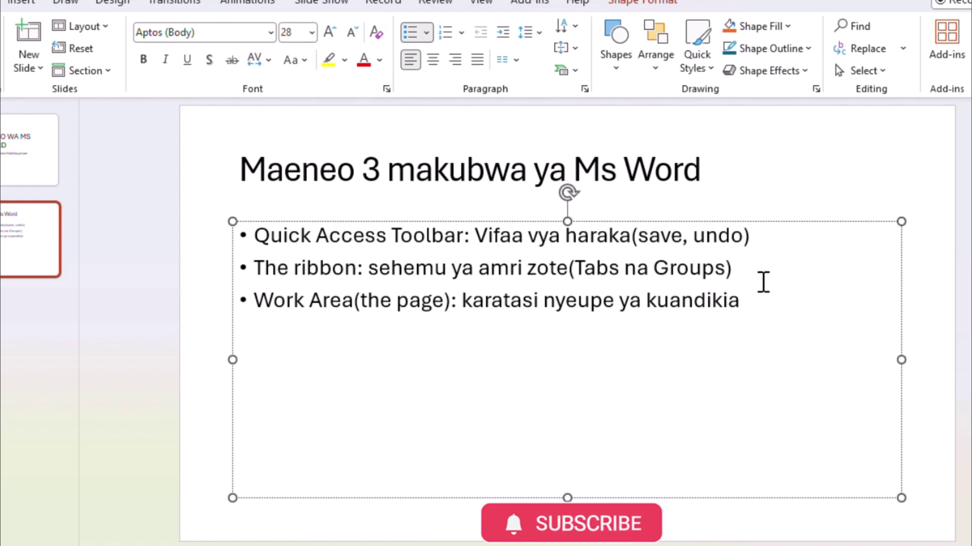
Add a fourth bullet reading "Logic: Kila sehemu ina kazi yake: ukizijua hizi hupotei".
key(Return)
text(Logic: Kila sehemu ina kazi yake)
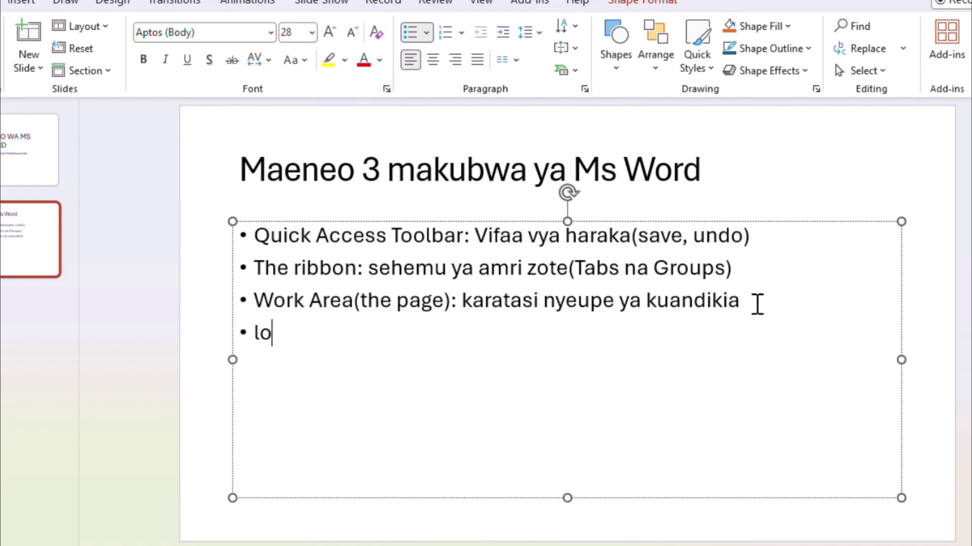
text(: ukizijua hizi hupotei)
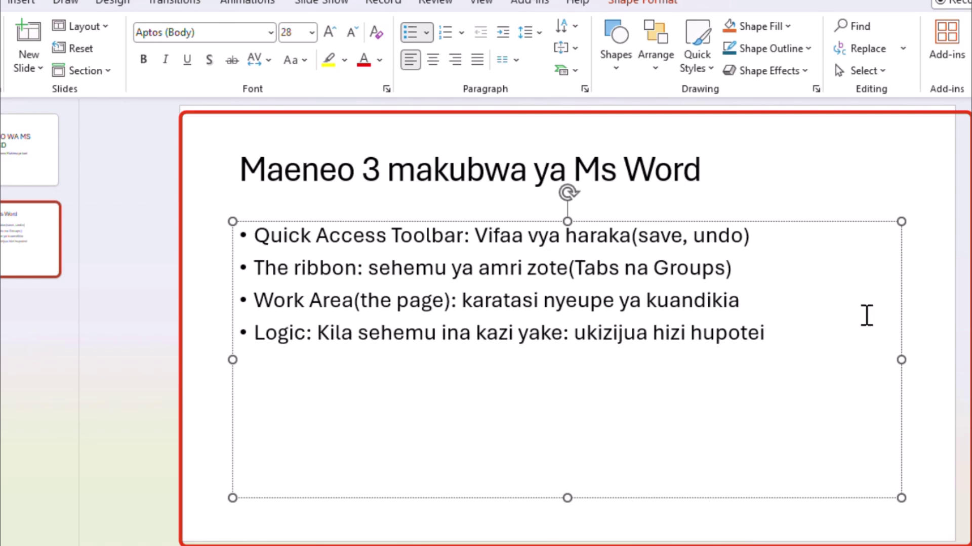
click(49, 334)
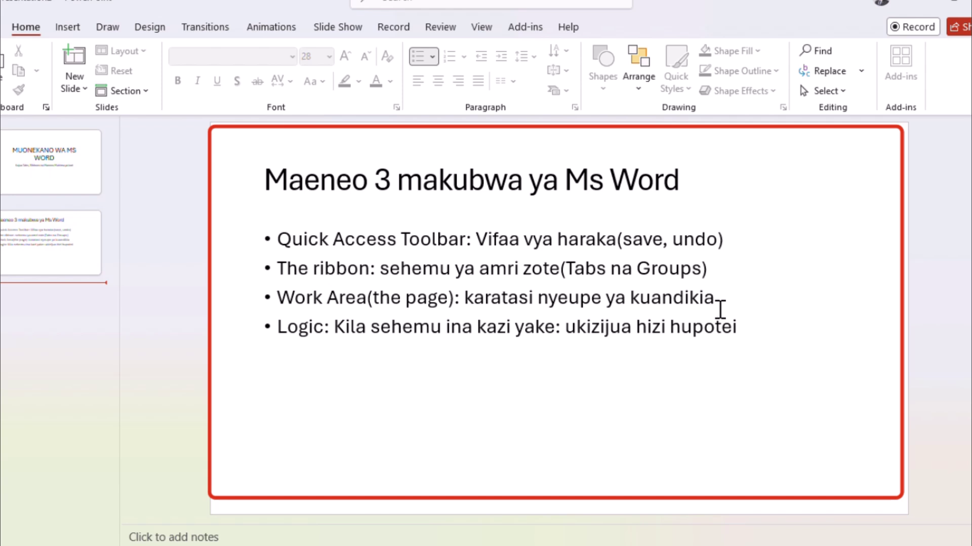
click(703, 328)
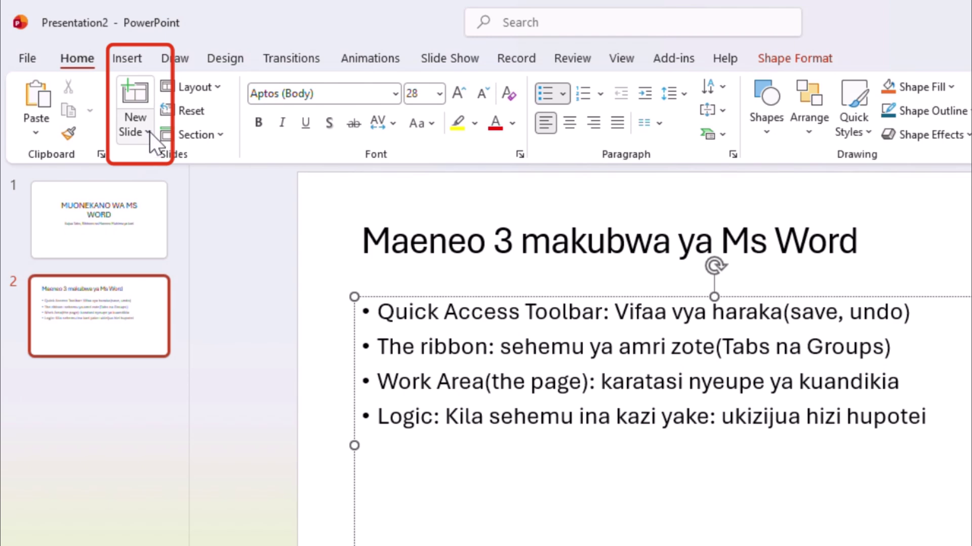
Add a third slide with the Title and Content layout and title it "The tabs".
click(148, 132)
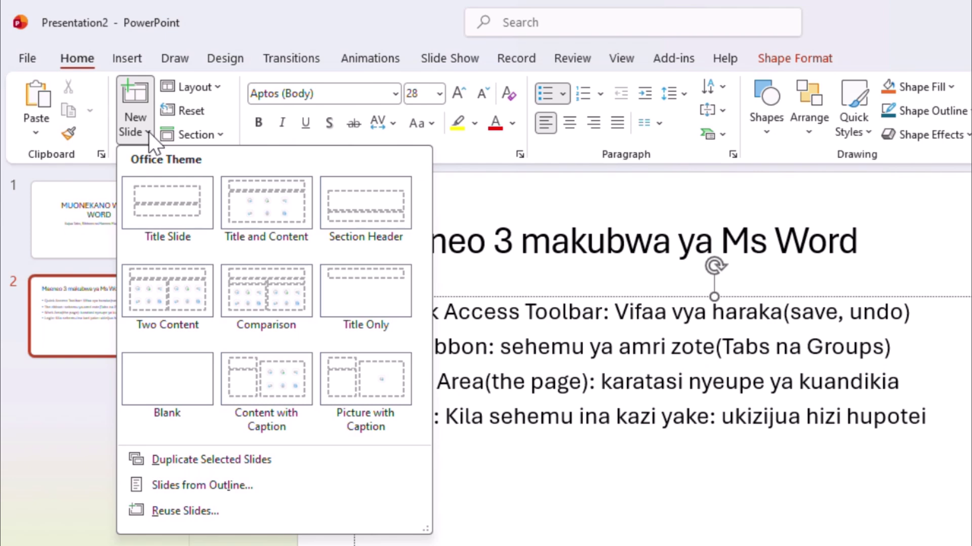
click(269, 218)
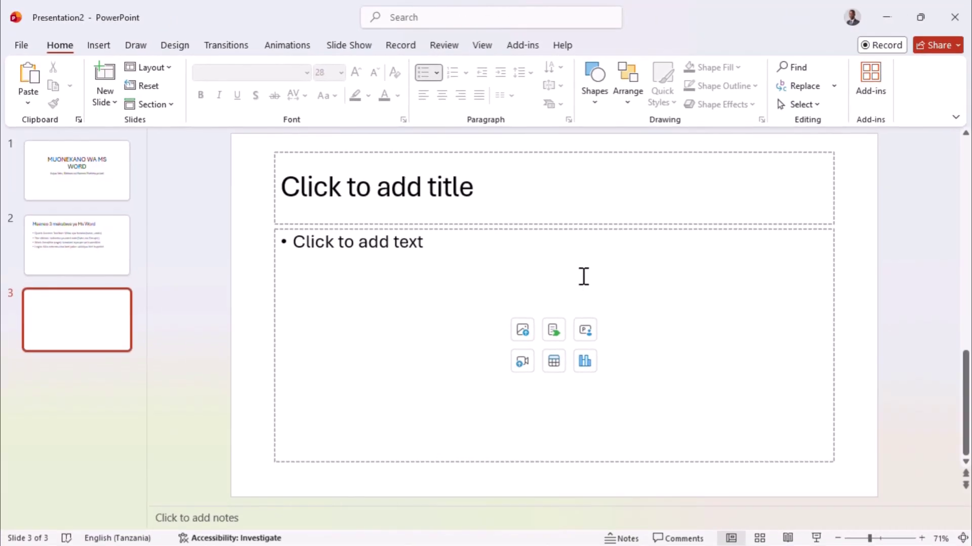
click(358, 204)
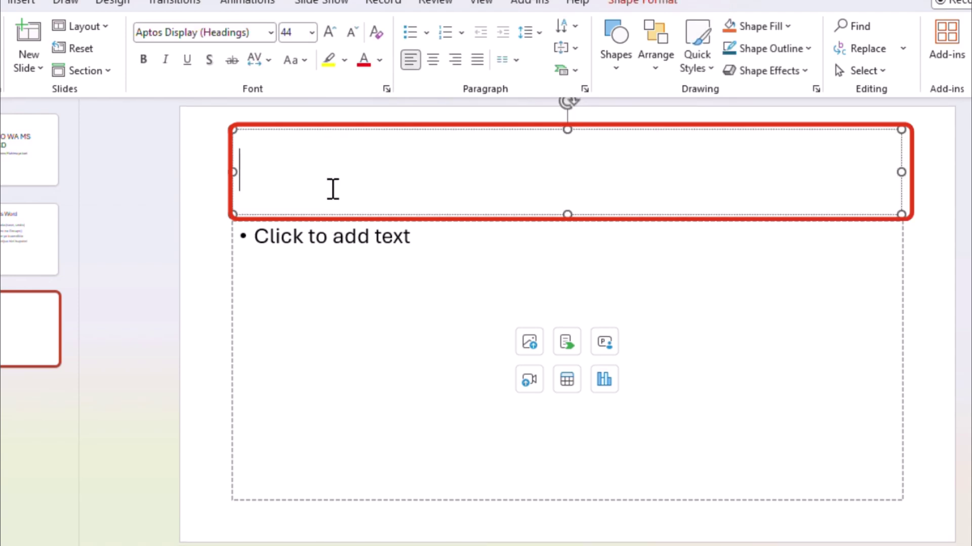
text(The tabs)
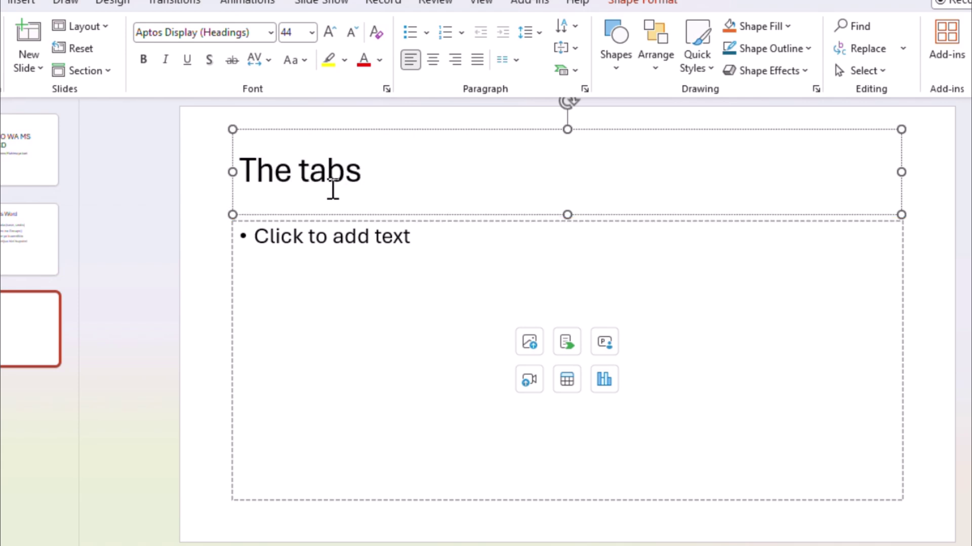
Enter the bullets "Tabs nini?" and "Ni menu zilizojuu(File, Insert nk)" in the third slide's content placeholder.
click(284, 233)
text(Tabs)
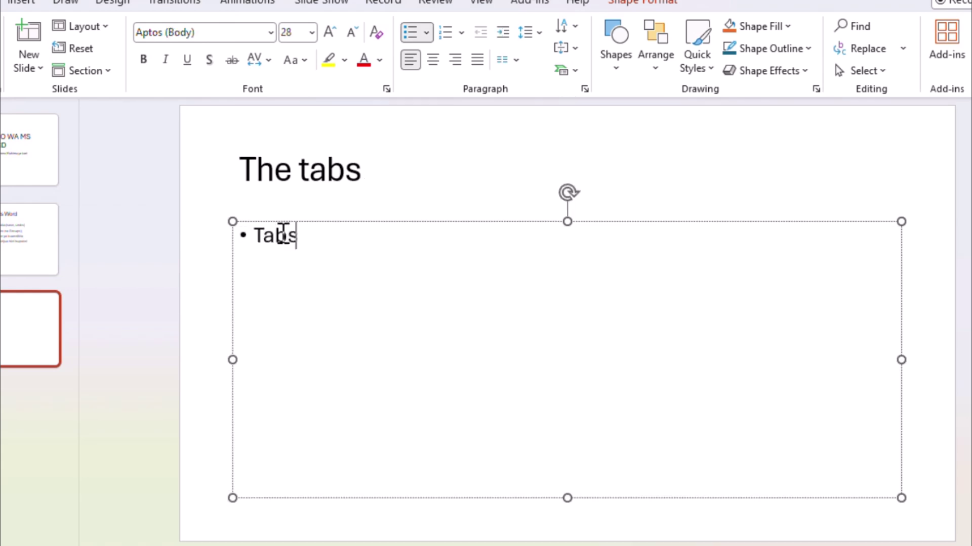
text( nini?)
key(Return)
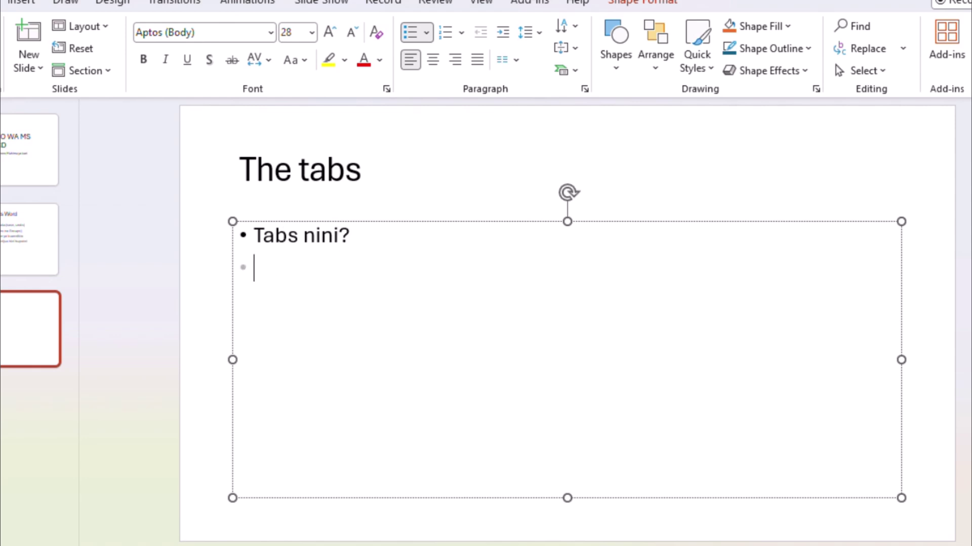
text(Ni menu zilizojuu(File, Insert)
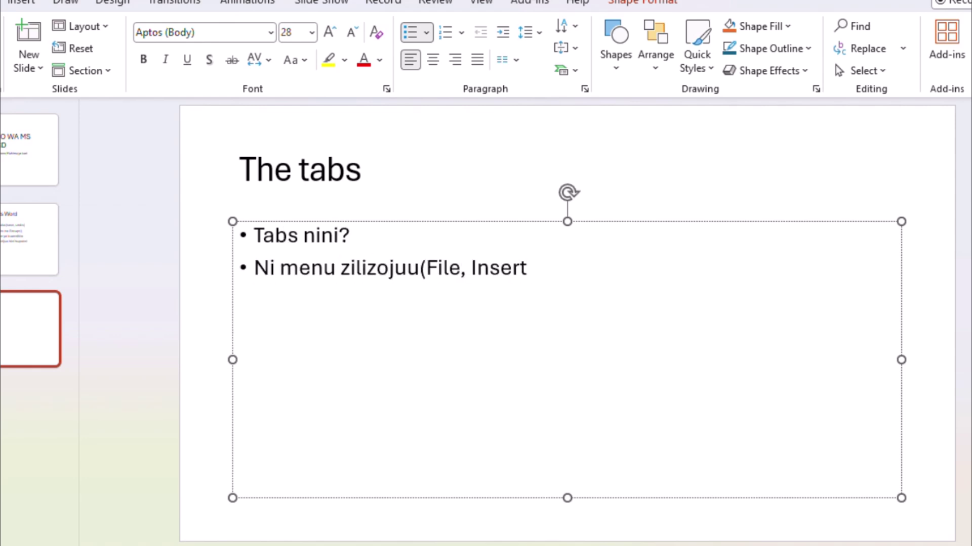
text( nk))
Add a third bullet reading "Kila tab ni kama chumba chenye vifaa vyake" to the tabs slide.
key(Return)
text(Kila tab n)
key(BackSpace)
text(ni kama chumba ch)
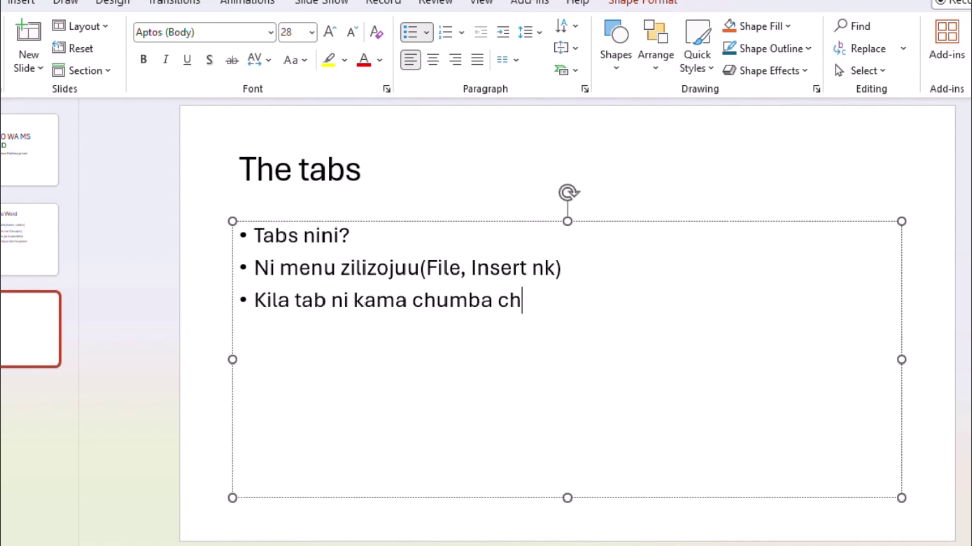
key(BackSpace)
key(BackSpace)
text(chenye vifaa vyake)
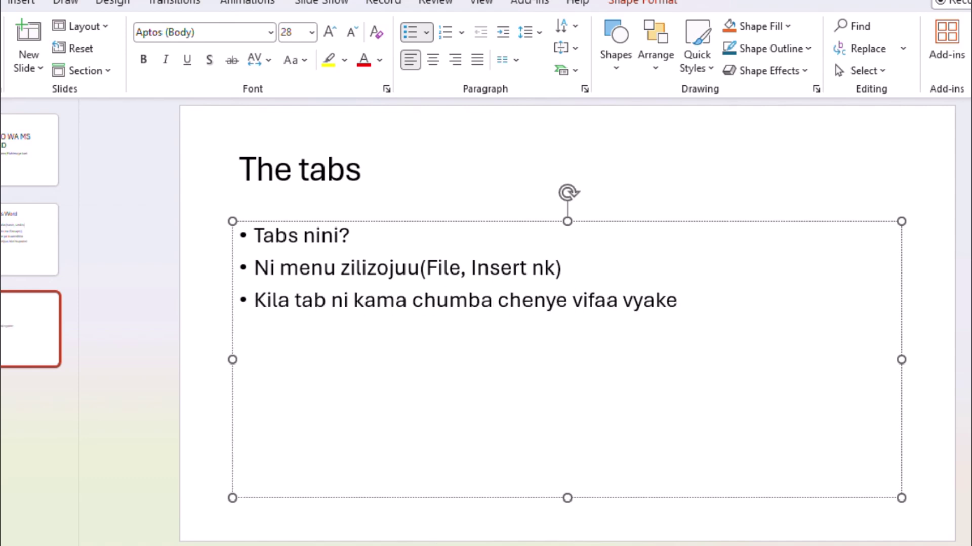
Add the bullets "Home: vifaa vya kila siku(urembo)" and "Insert: Vifaa vya kuingiza vitu vipya(picha,mabox,shapes nk)" to the list.
key(Return)
text(Home: vifaa vya kila siku(urembo))
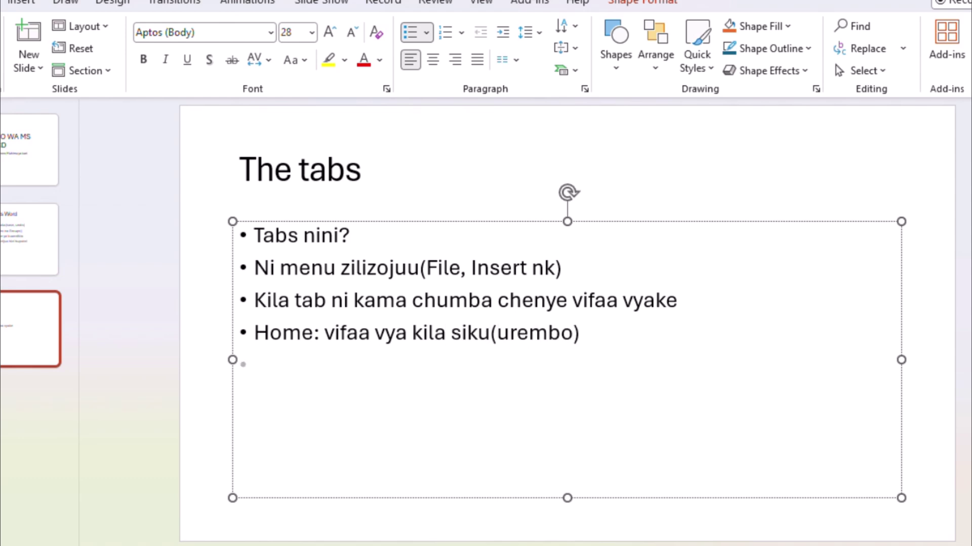
key(Return)
text(Insert)
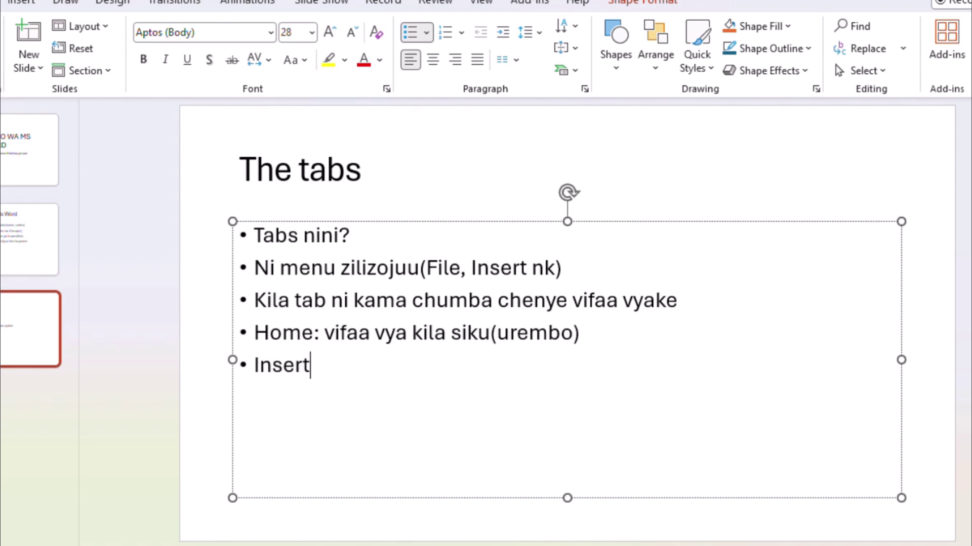
text(: Vifaa vya kuingiza vitu vipya()
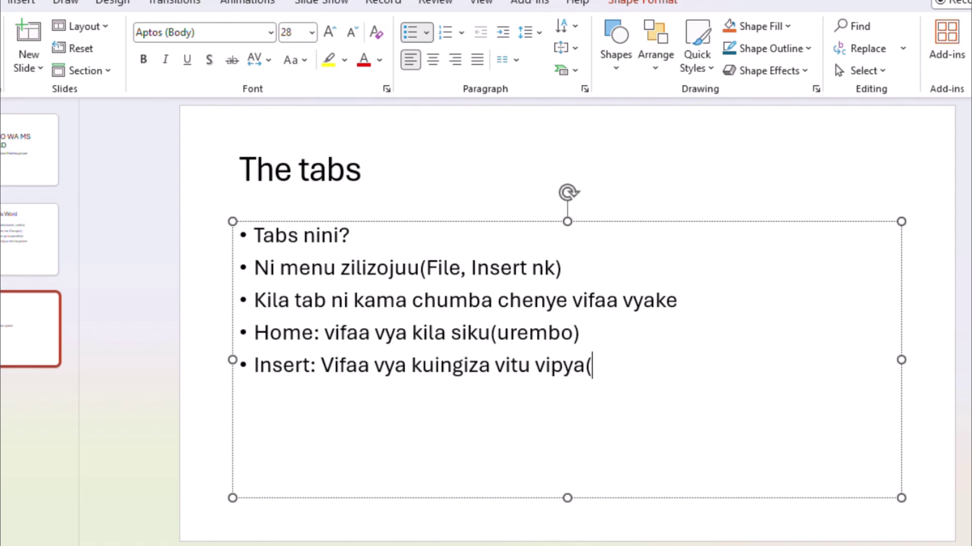
text(picha,mabox,shapes nk))
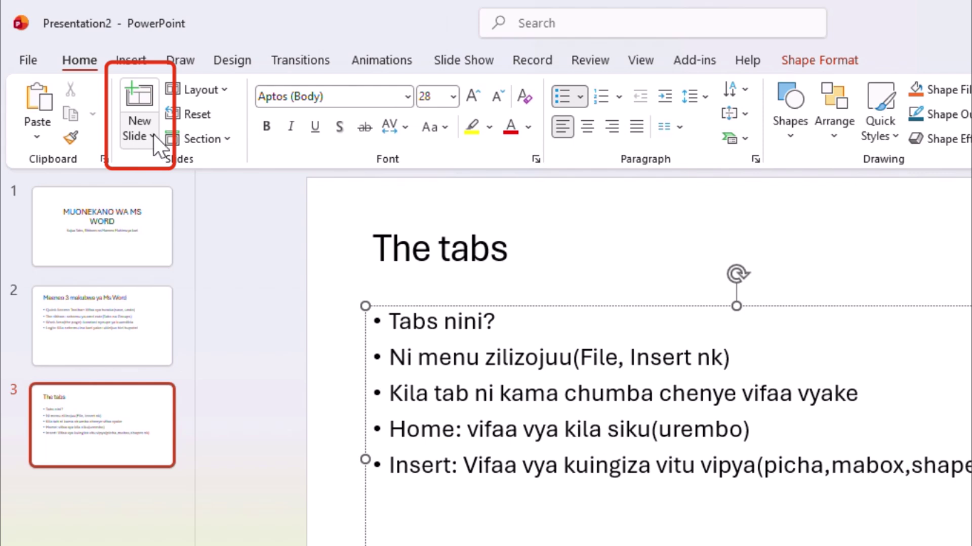
Add a fourth slide with the Title and Content layout and title it "The ribbon & Groups".
click(154, 134)
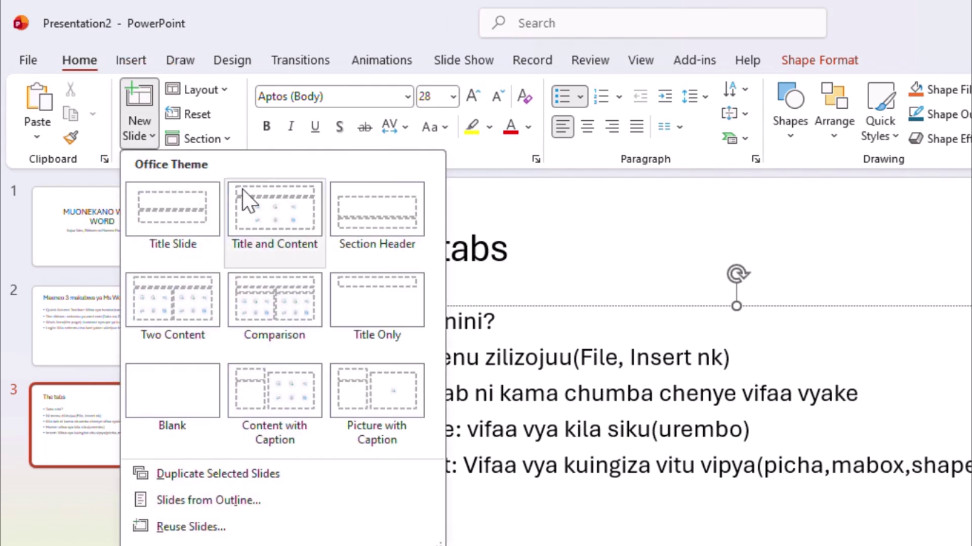
click(257, 212)
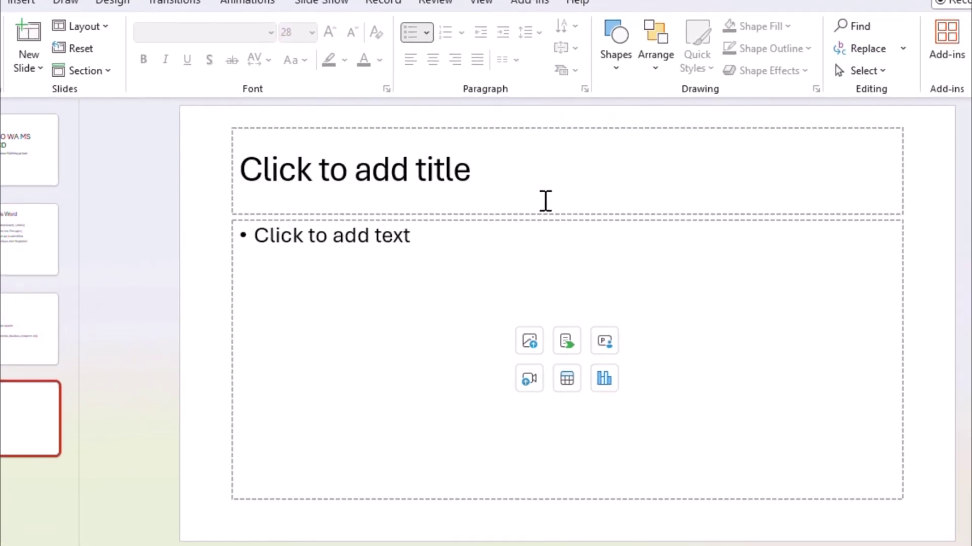
click(492, 188)
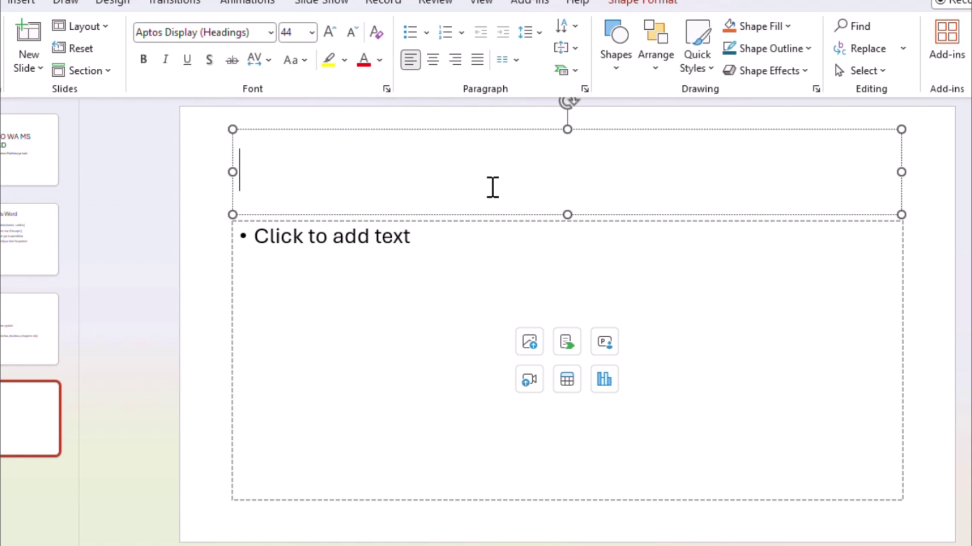
text(The ri)
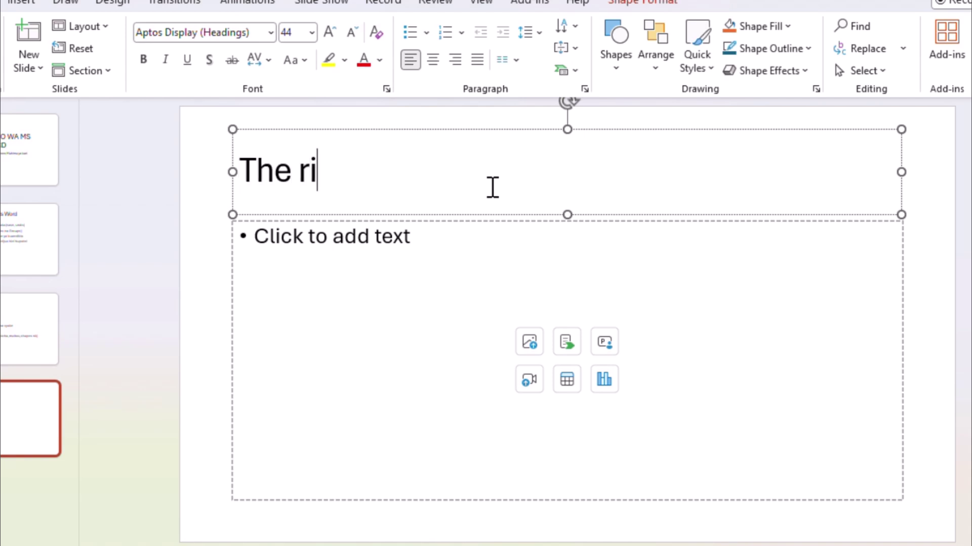
text(bbon)
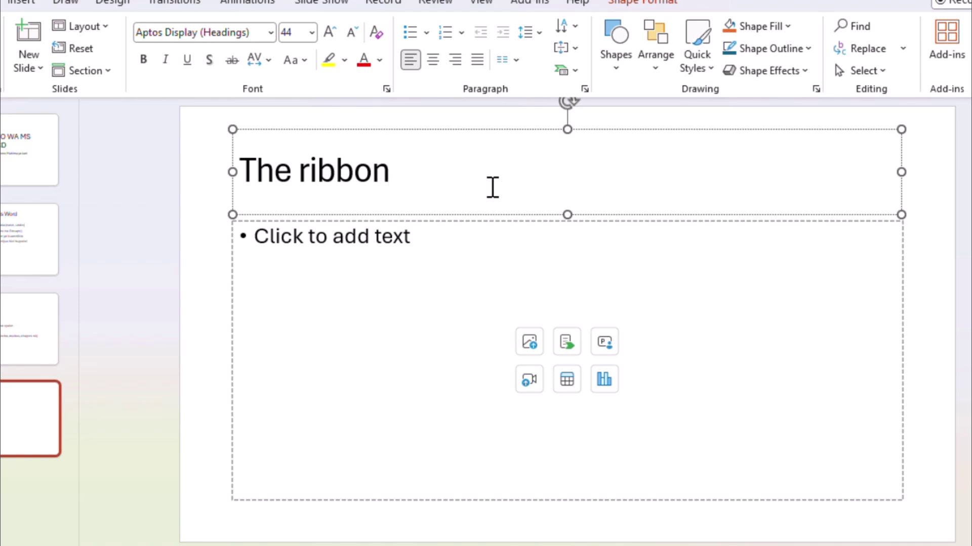
text( & Group)
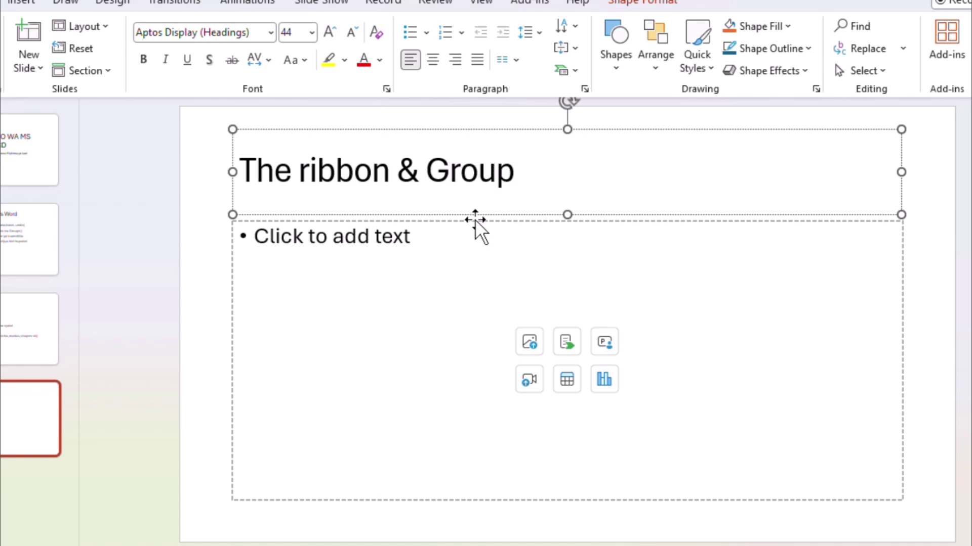
text(s)
Enter "Ribbon: ni ule mkanda mrefu chini ya tabs wenye icons/command/amri nyingi" as the fourth slide's first bullet.
click(310, 251)
text(Ribbon: ni ule mkanda )
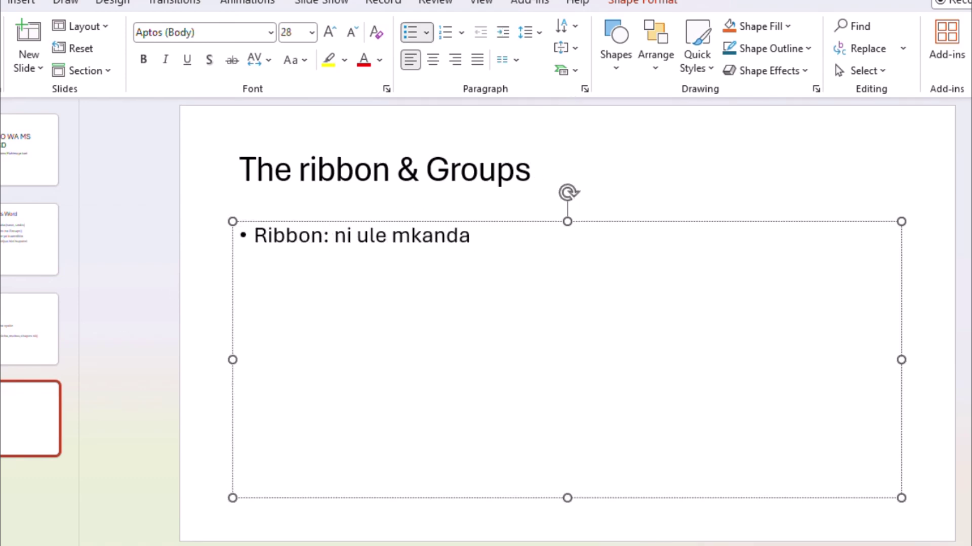
text(mrefu chini ya tabs wenye icons/comman)
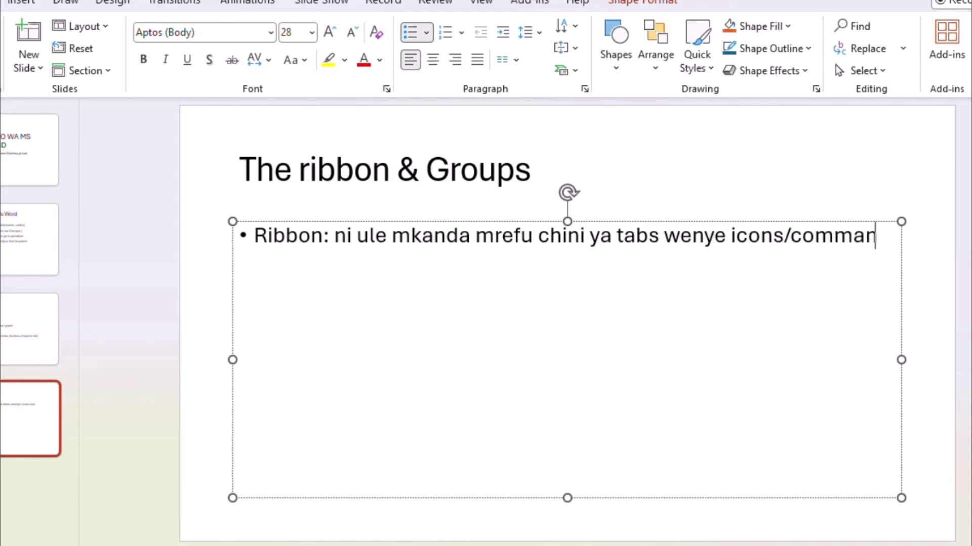
text(d/amri nyingi)
Start a second bullet reading "Groups: Ni mpangilio wa vifaa vinavyofanana(mfano wa Group" on the fourth slide.
key(Return)
text(Groups:)
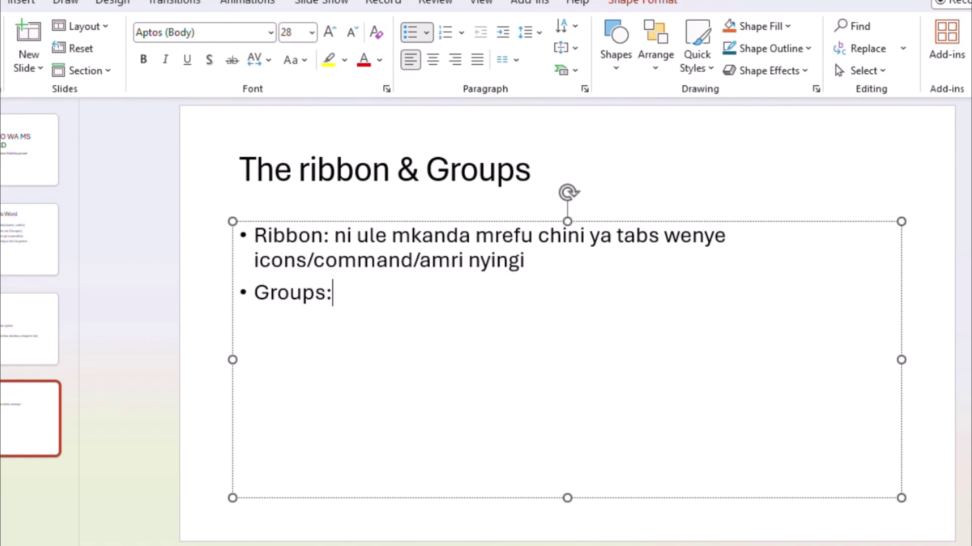
text( Ni mpangilio wa vifaa vinavyofanana(mfano Groups)
key(BackSpace)
key(Left)
key(Left)
key(Left)
key(Left)
key(Left)
text(wa)
Continue the Groups bullet with "kama vile clipboard,Font lina na rangi na ukubwa wa mwandiko".
click(855, 295)
text(kama vile clipboard,)
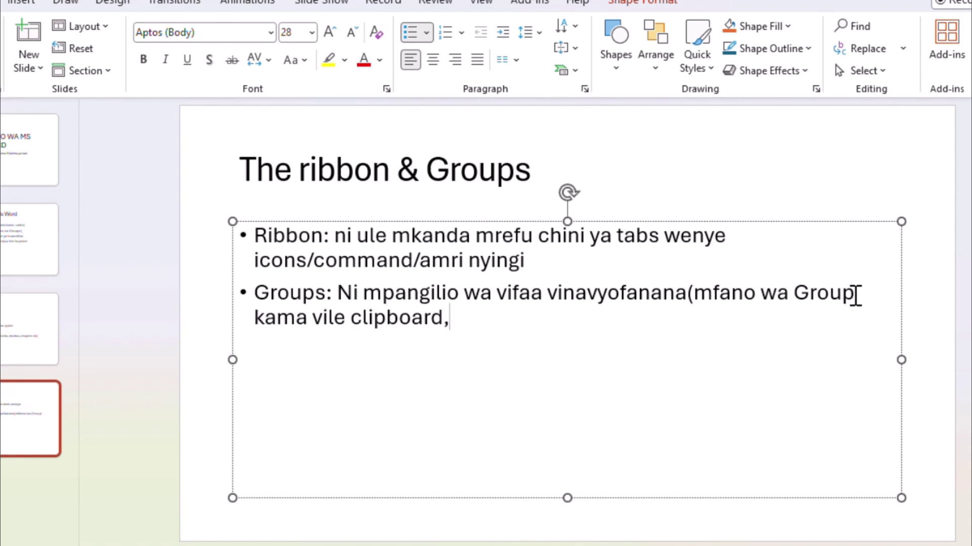
text(Font lina na rangi na ukubwa)
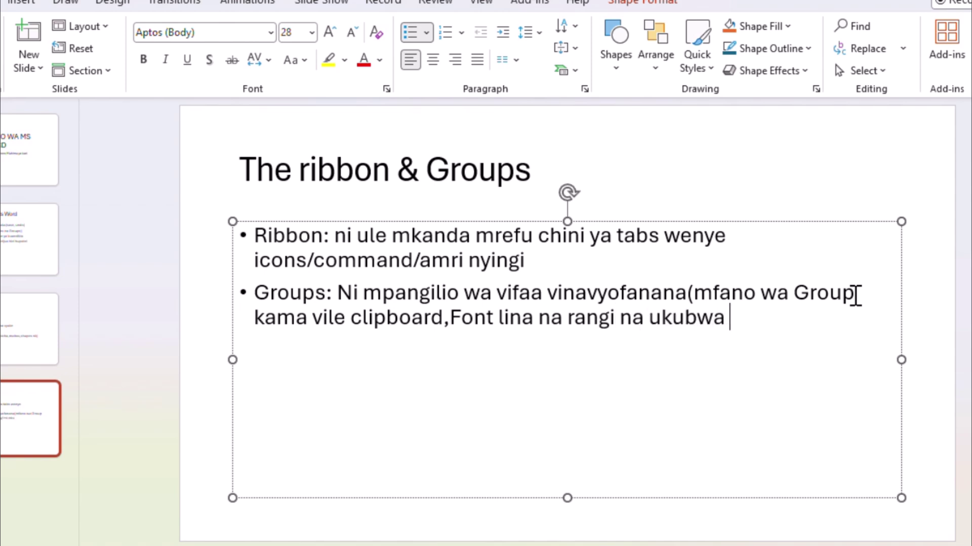
text( wa mwandiko)
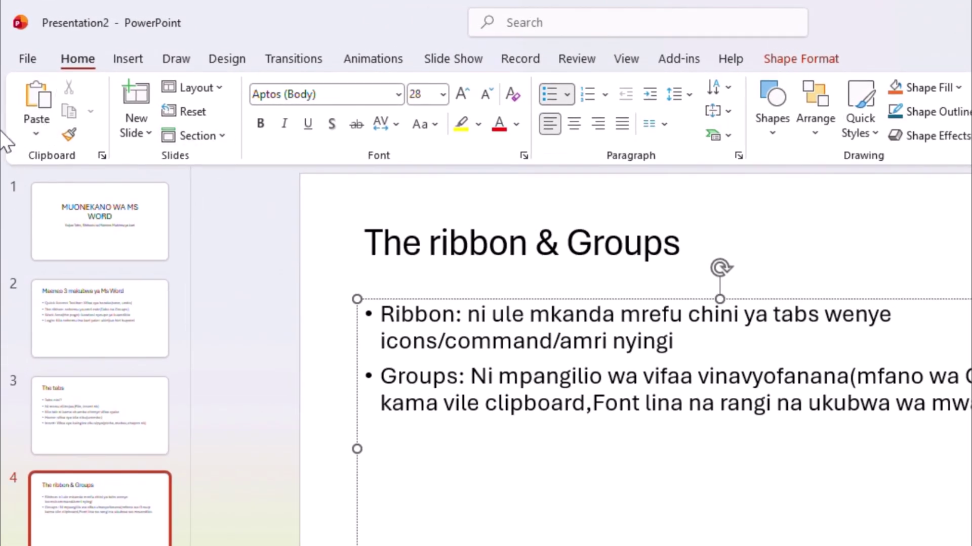
Add a fifth slide with the Title and Content layout and enter the title "Status bar(sehemu ya taarifa".
click(151, 129)
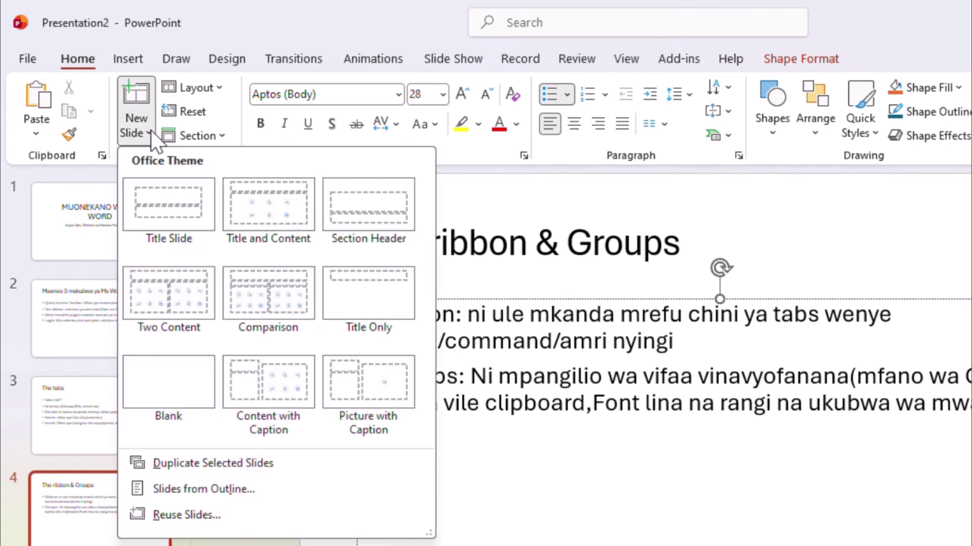
click(253, 199)
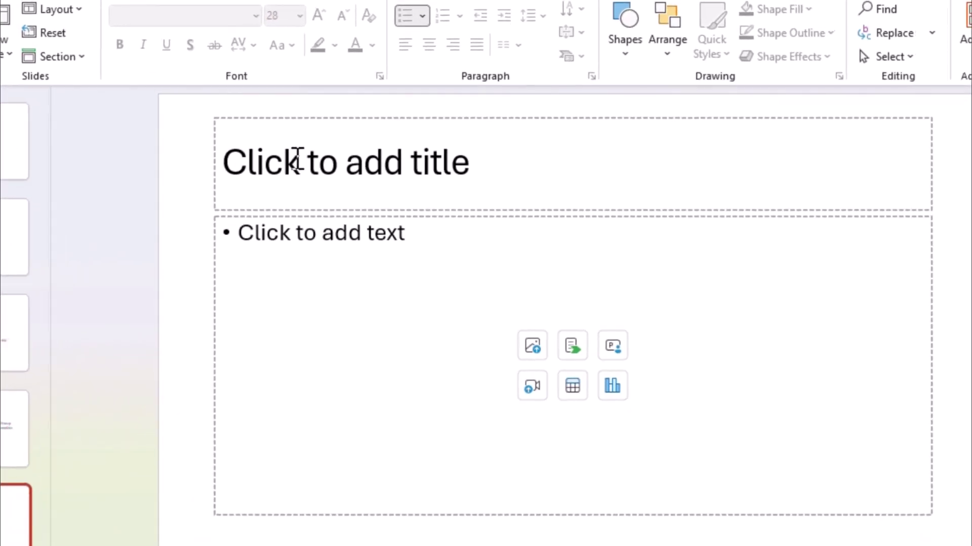
click(339, 178)
text(Status bar(sehemu  ya taarifa)
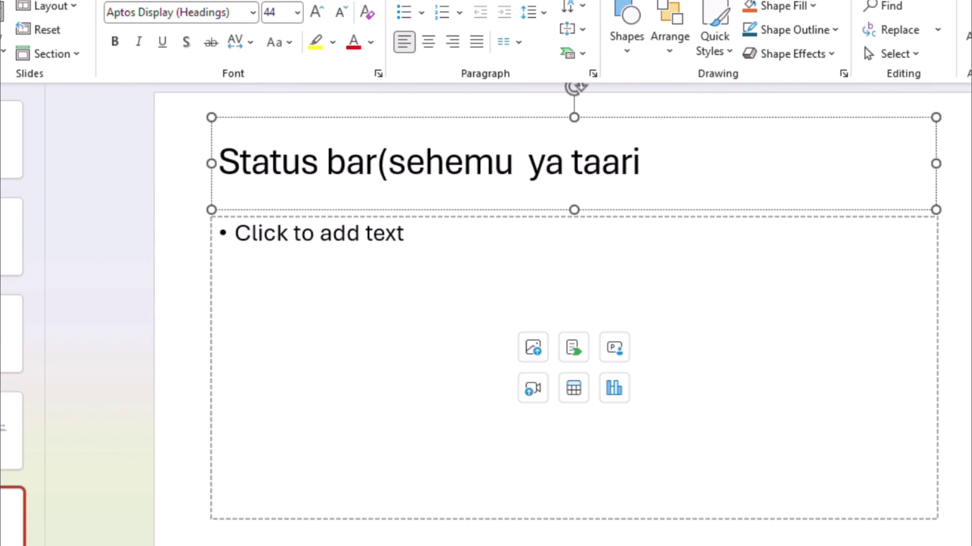